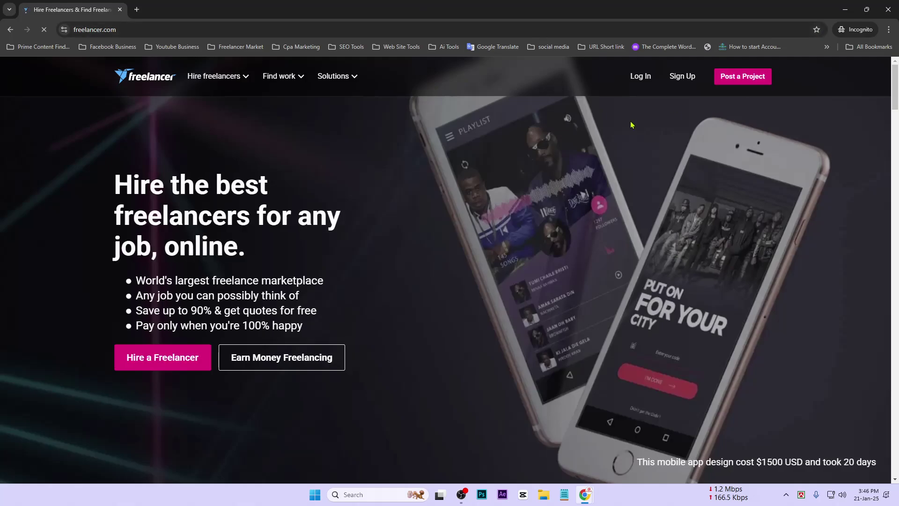
Step: Open the registration form via the Sign Up link in the Freelancer.com header
left_click(685, 79)
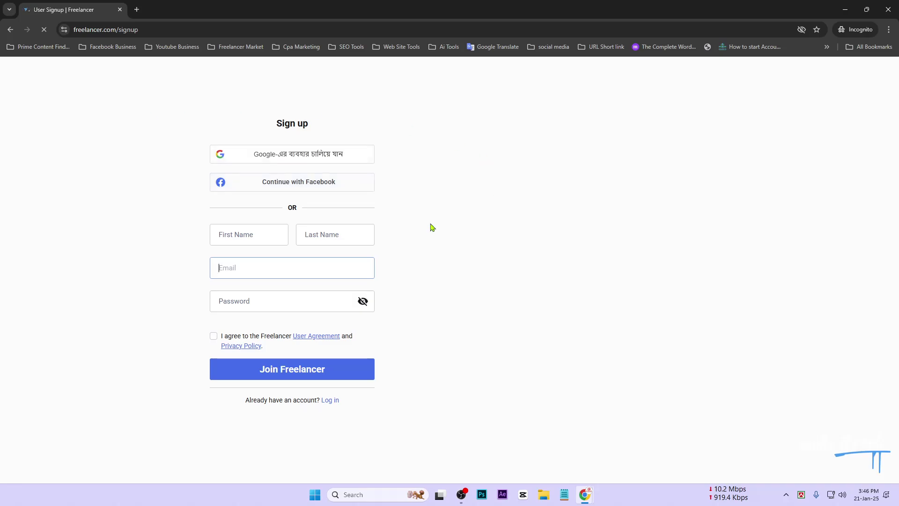
Step: Enter the account holder's first name and last name in the sign-up form
left_click(239, 233)
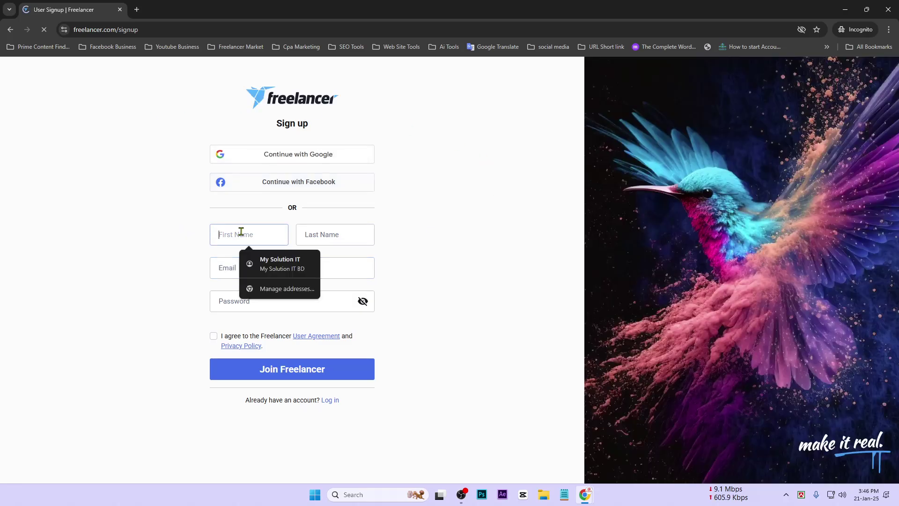
type("M")
key("BackSpace")
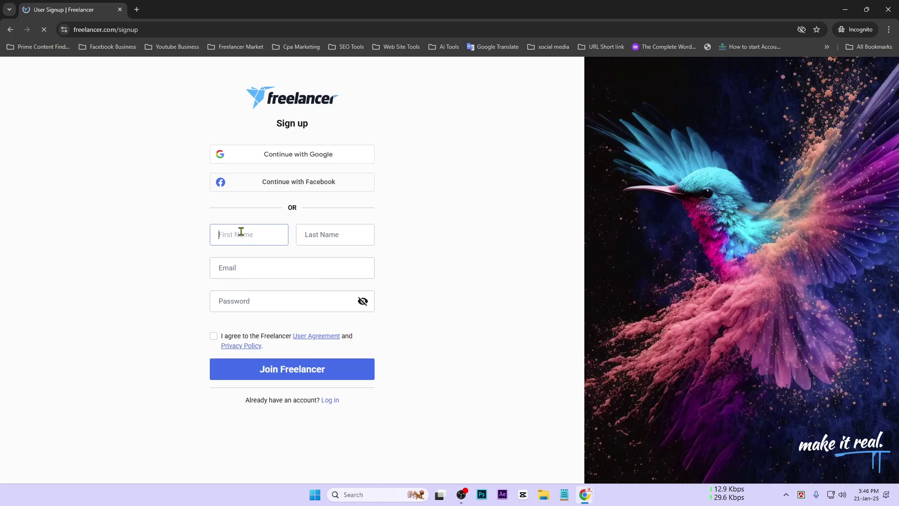
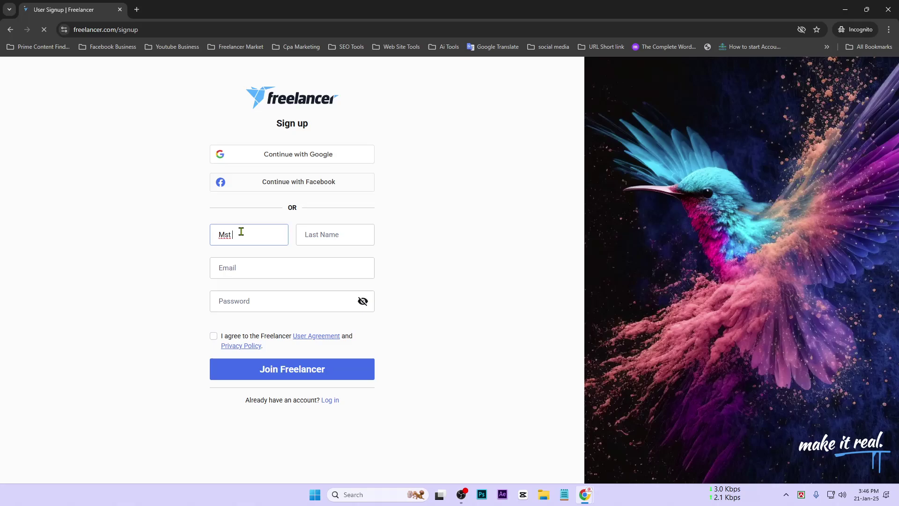
left_click(327, 235)
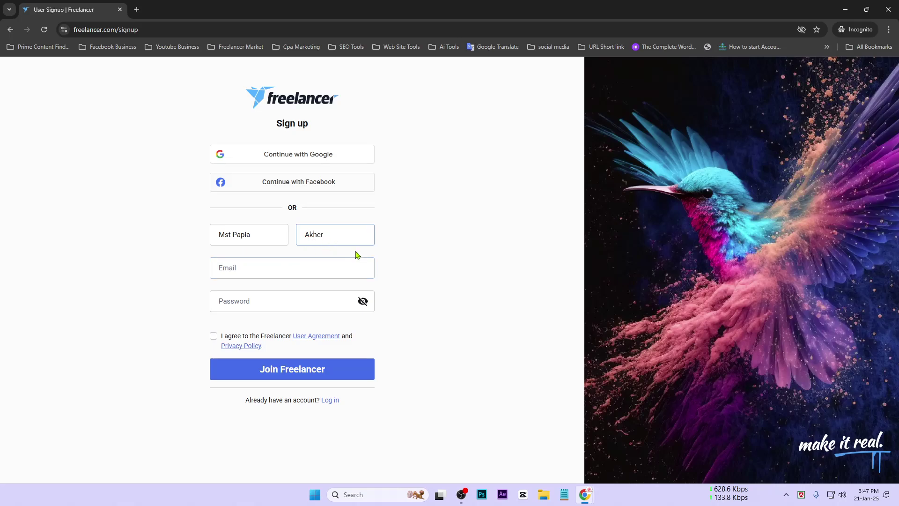
left_click(315, 235)
key("Delete")
Step: Fill in the account holder's e-mail address and enlarge the page
left_click(316, 266)
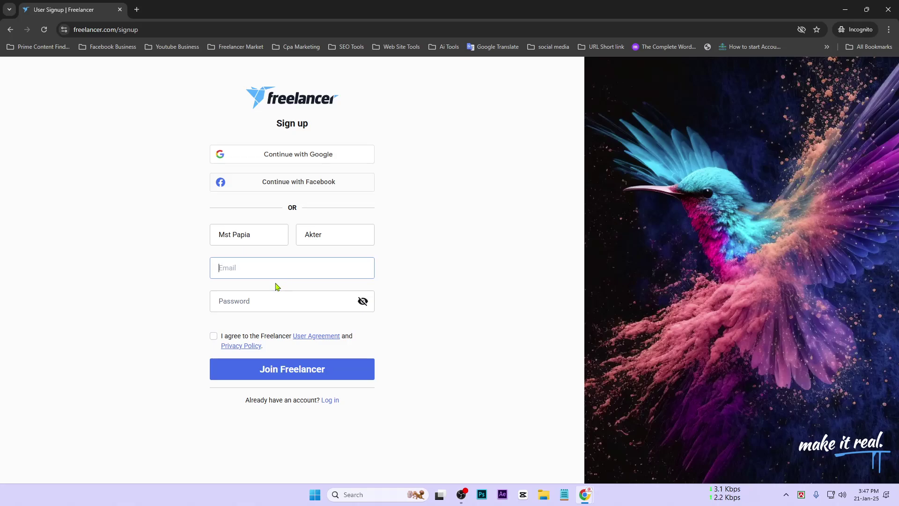
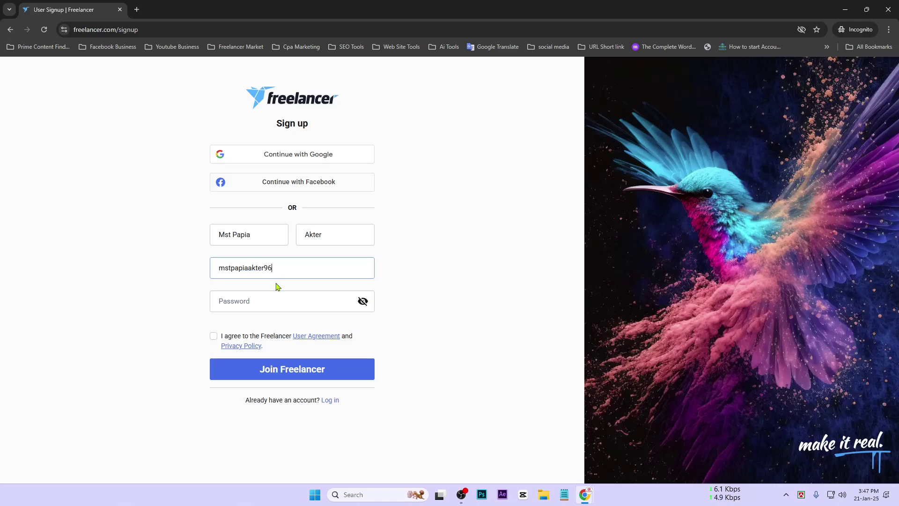
key("ctrl+plus")
key("ctrl+plus")
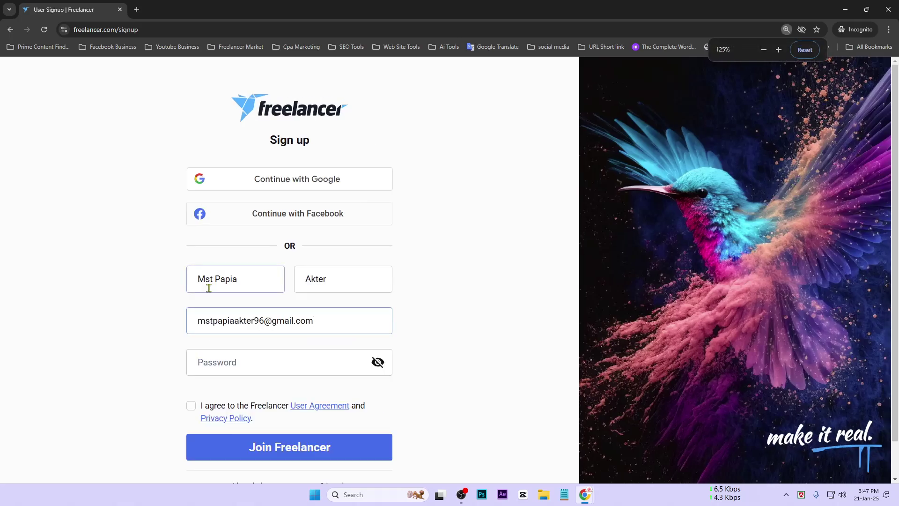
Step: Enter the account password, accept the User Agreement and Privacy Policy, and click Join Freelancer
key("ctrl+plus")
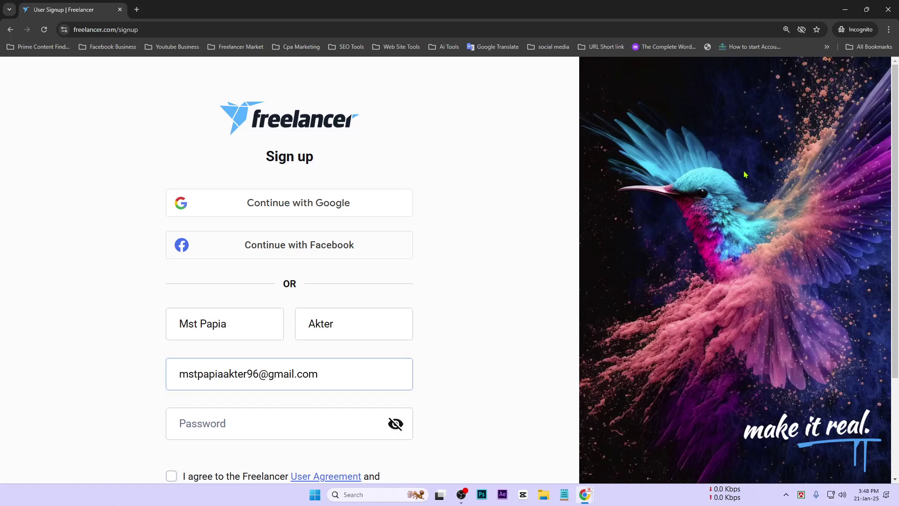
scroll(742, 172, "down", 1)
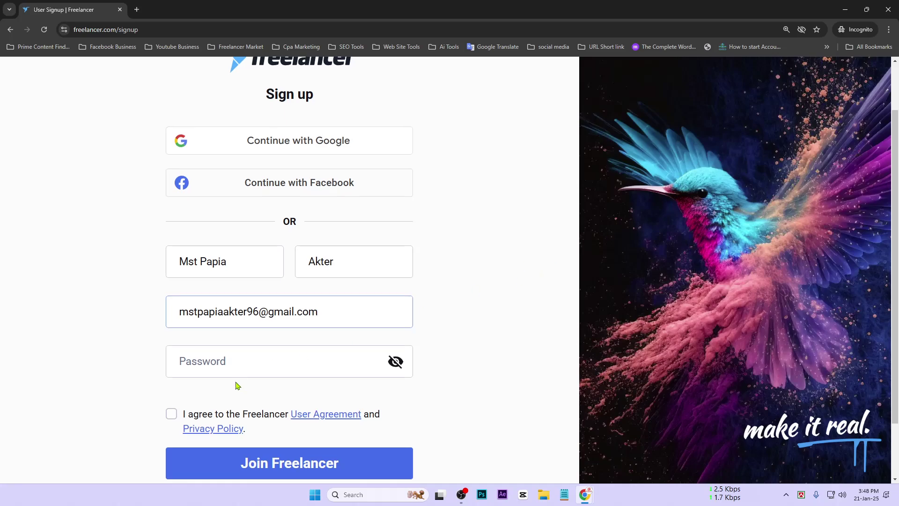
left_click(262, 368)
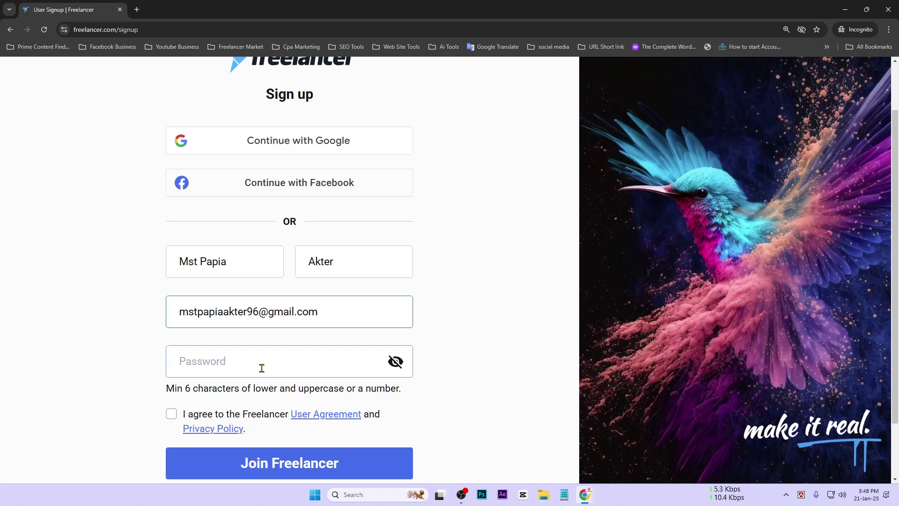
mouse_move(178, 310)
left_mouse_down()
mouse_move(198, 308)
mouse_move(188, 309)
left_mouse_up()
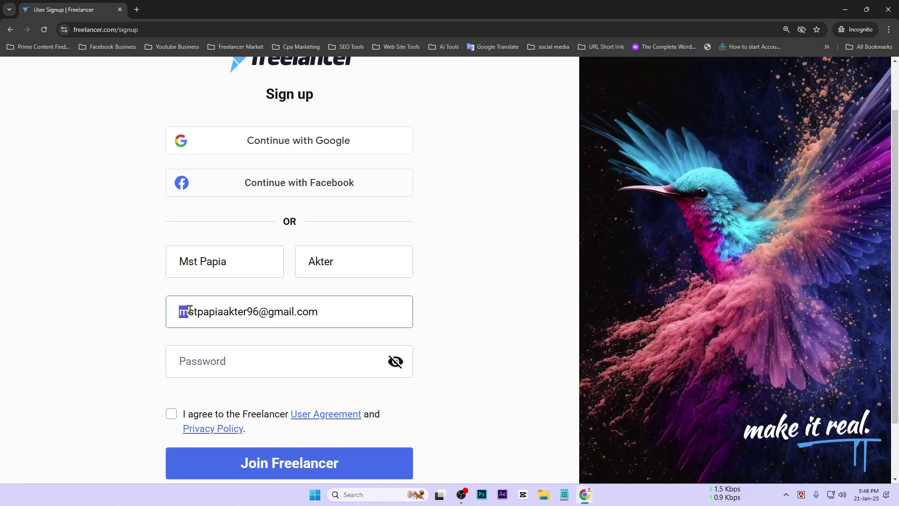
left_click(234, 366)
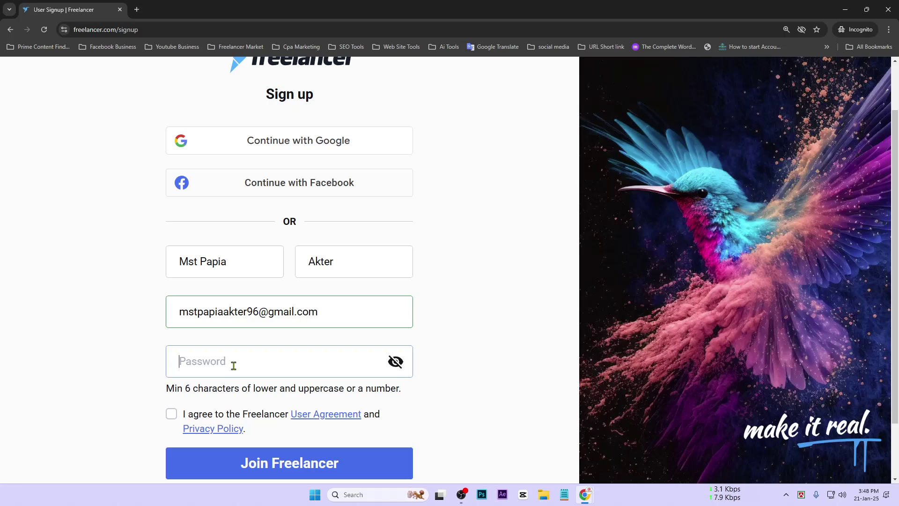
type("Mst")
key("BackSpace")
key("BackSpace")
type("••••")
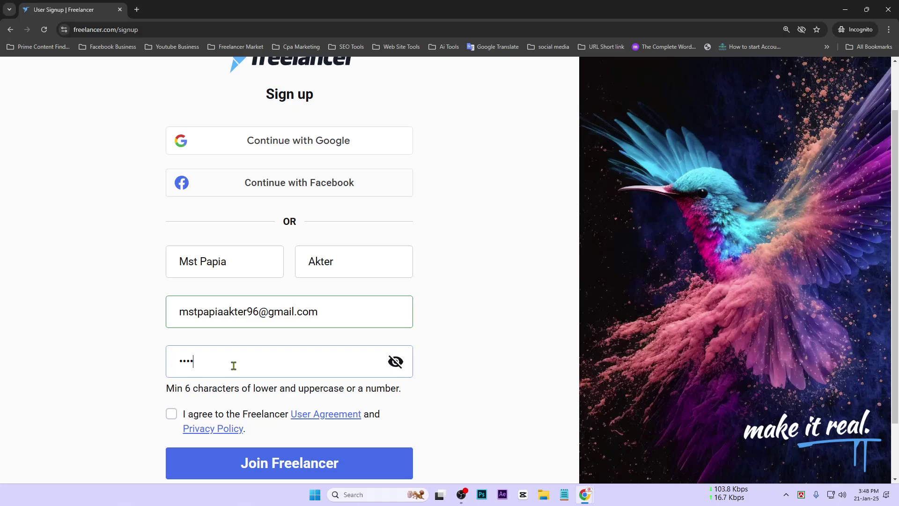
key("BackSpace")
key("BackSpace")
key("BackSpace")
key("BackSpace")
type("•••••••••••••")
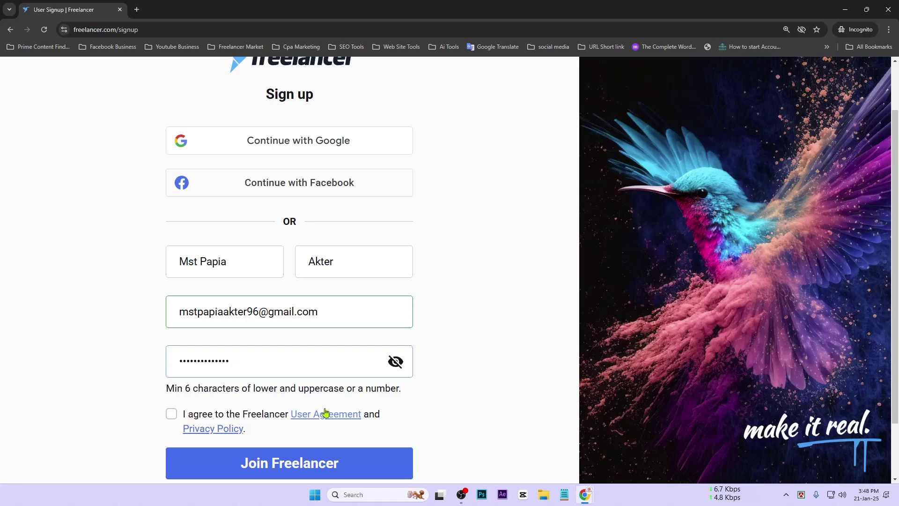
left_click(172, 413)
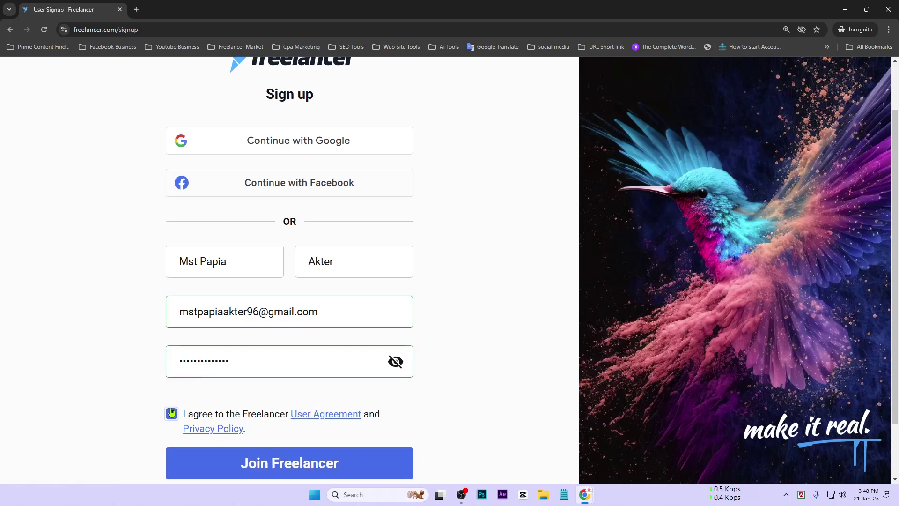
left_click(267, 464)
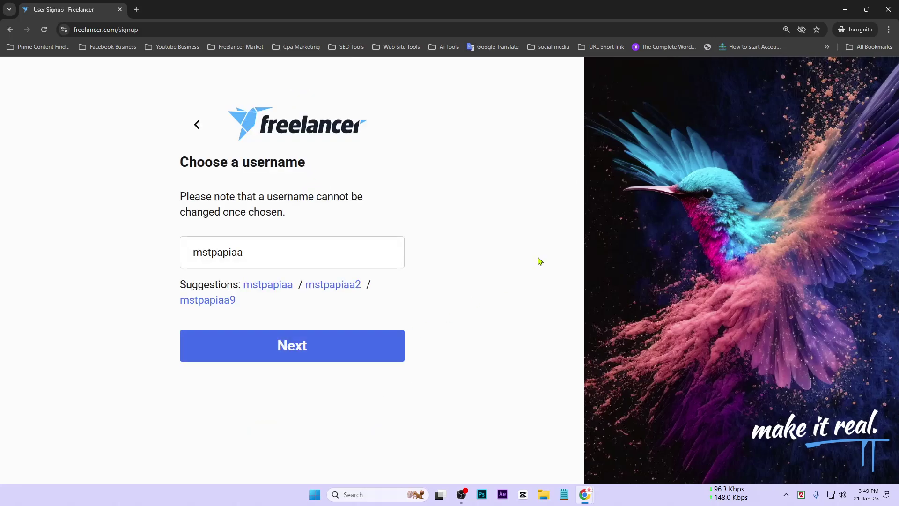
Step: Shorten the suggested username by trimming letters and submit it
key("ctrl+minus")
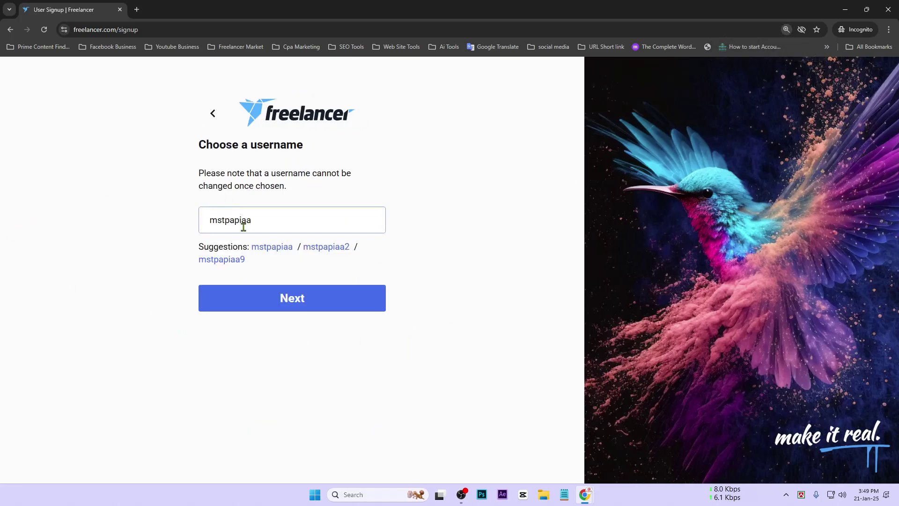
left_click_drag(216, 220, 269, 218)
left_click(270, 218)
left_click(225, 222)
left_click(250, 222)
key("BackSpace")
left_click(421, 210)
left_click(319, 298)
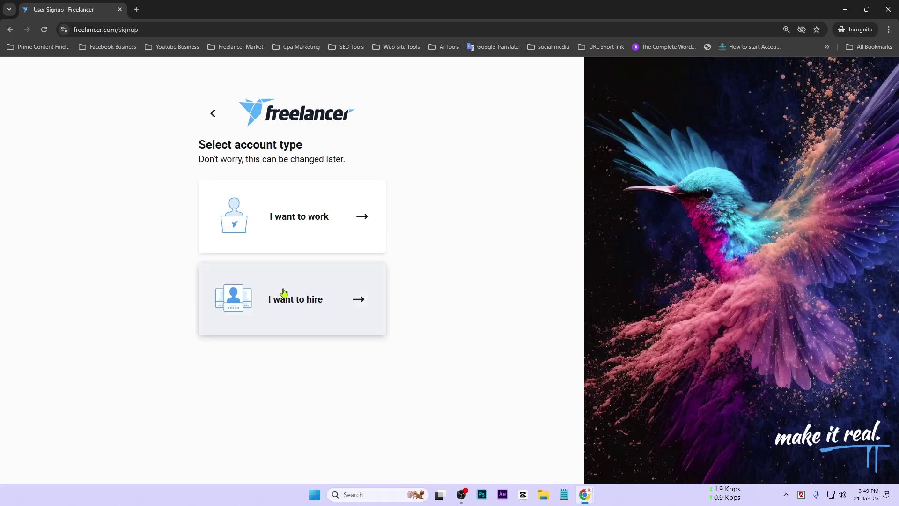
left_click(212, 114)
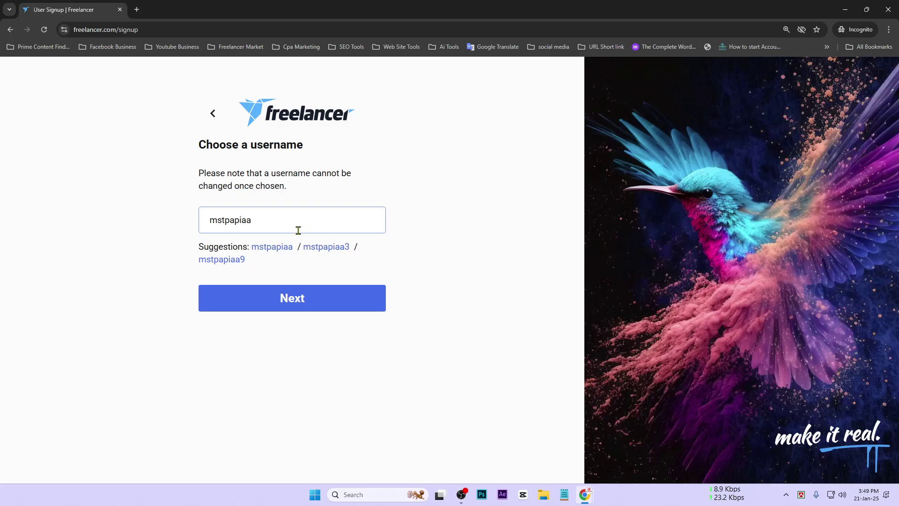
left_click(255, 221)
key("BackSpace")
left_click(257, 293)
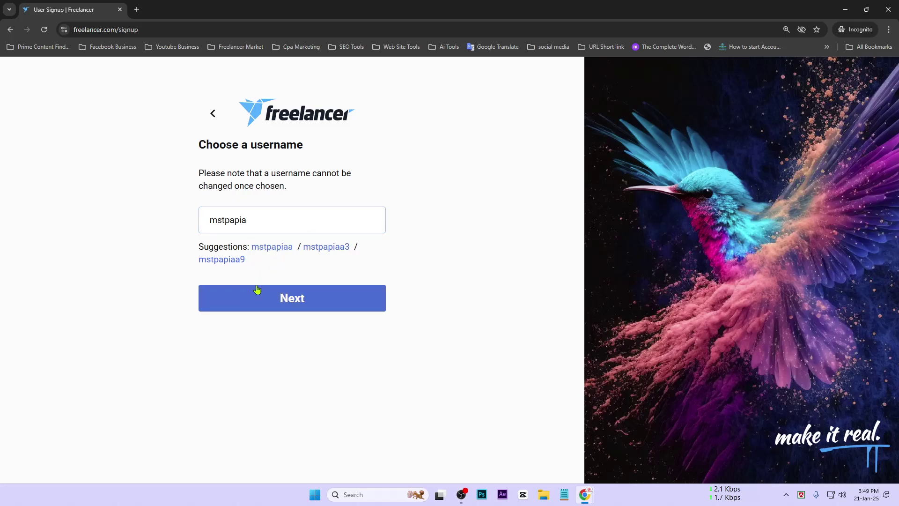
left_click(291, 304)
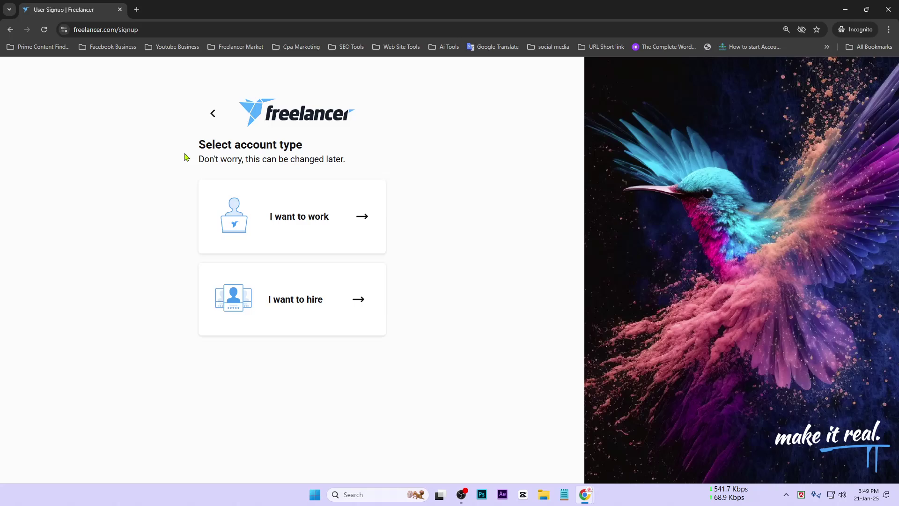
Step: Revise the username to end in 96, then choose the 'I want to work' account type
left_click(212, 114)
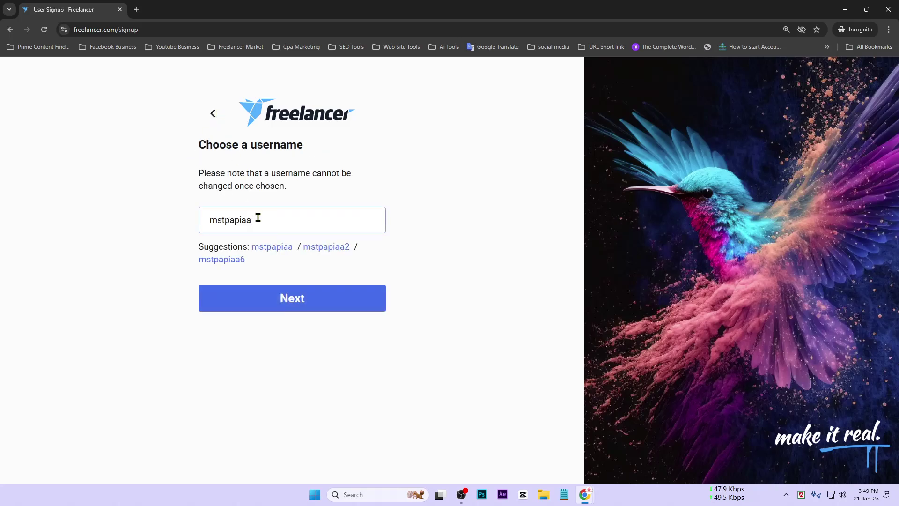
key("BackSpace")
type("96")
left_click(257, 305)
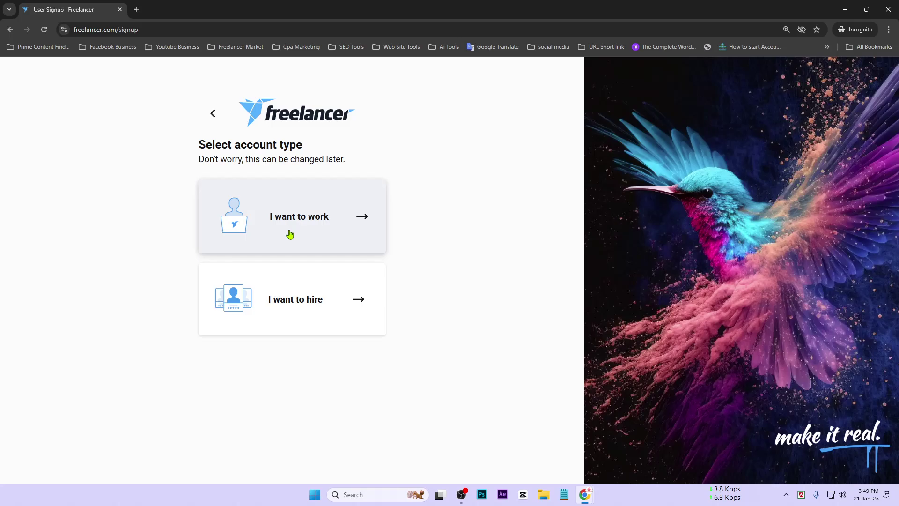
left_click(312, 217)
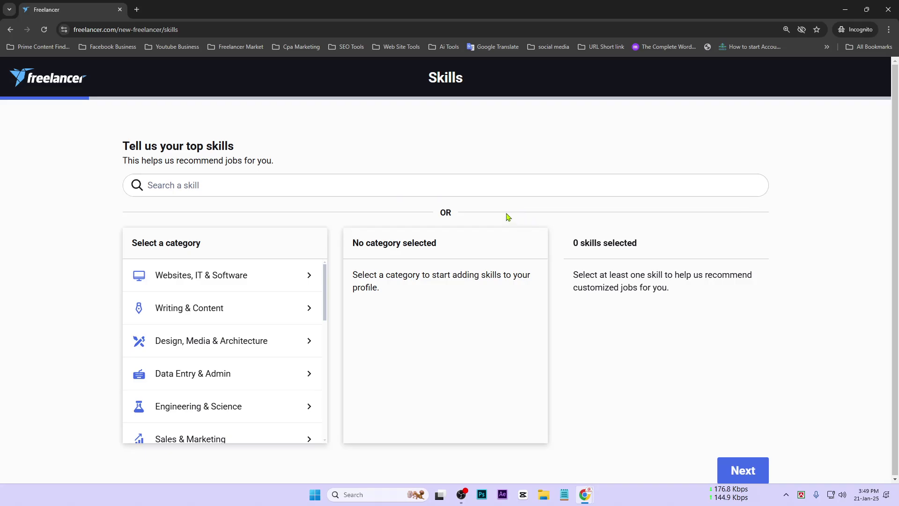
Step: Search 'Digital' and add Digital Marketing, Digital Product Design and Digital Agency Sales as skills
scroll(263, 354, "down", 8)
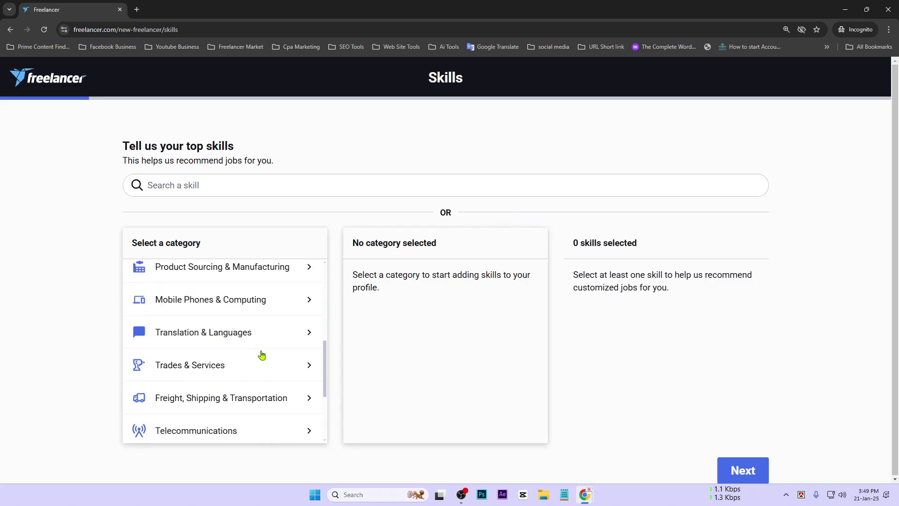
scroll(263, 356, "up", 8)
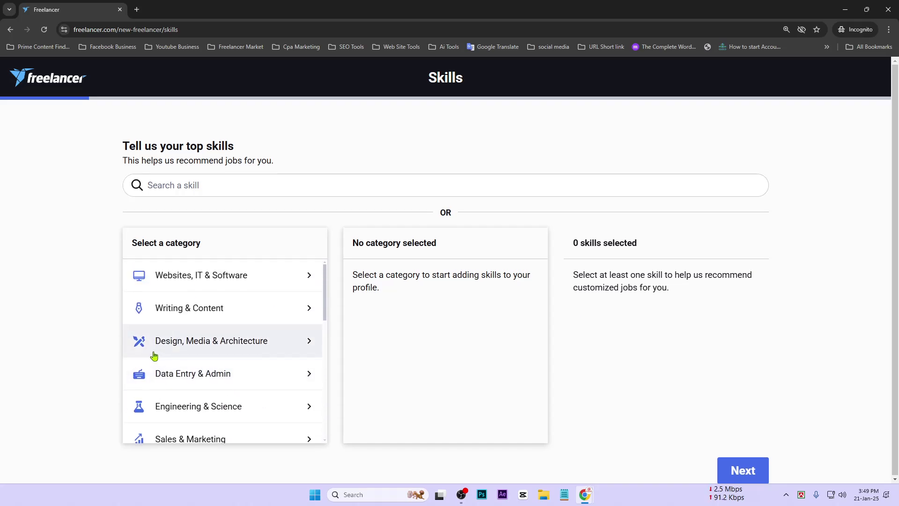
left_click(206, 186)
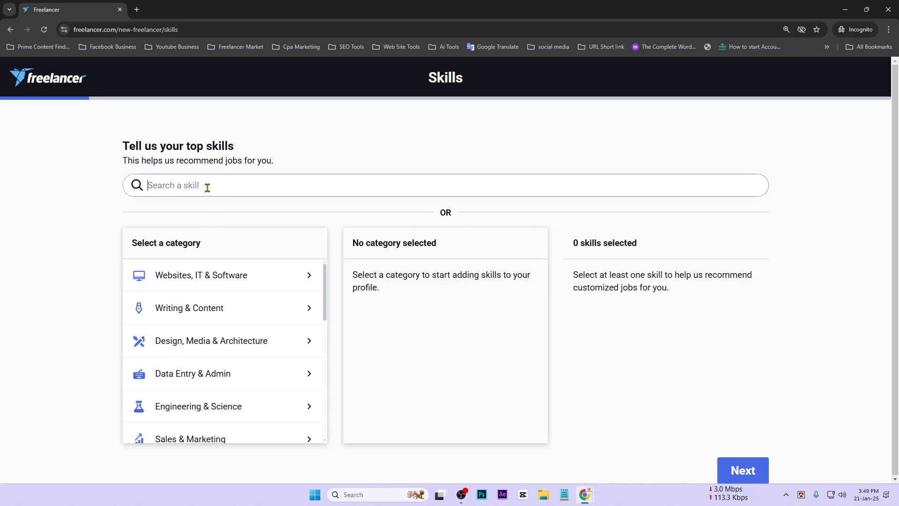
type("D")
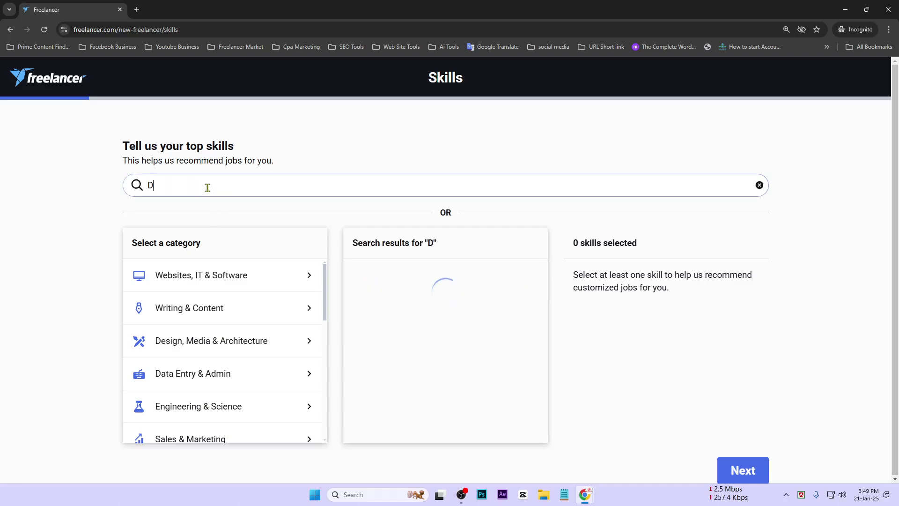
type("igital")
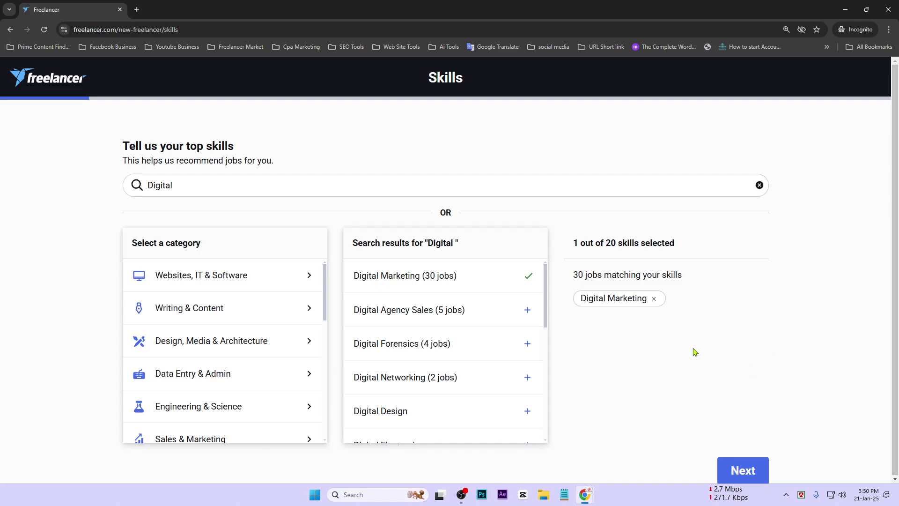
left_click(444, 285)
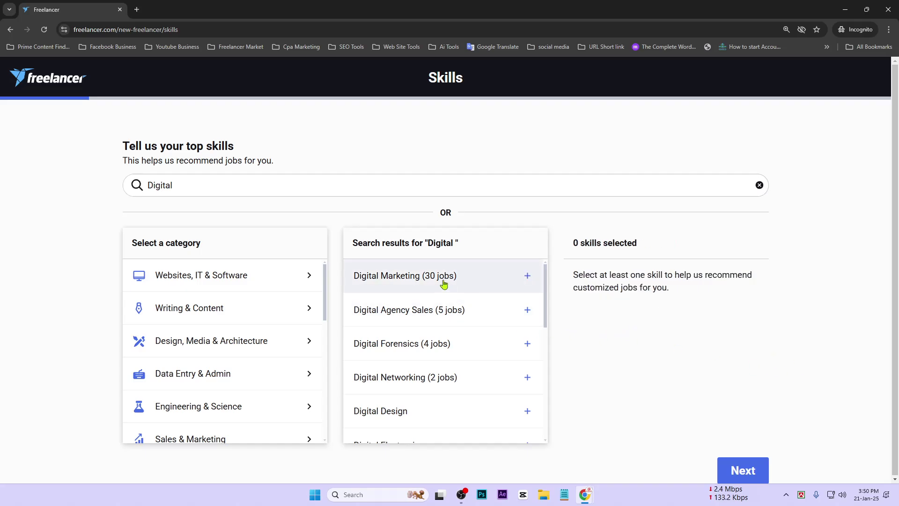
left_click(444, 284)
scroll(496, 355, "down", 4)
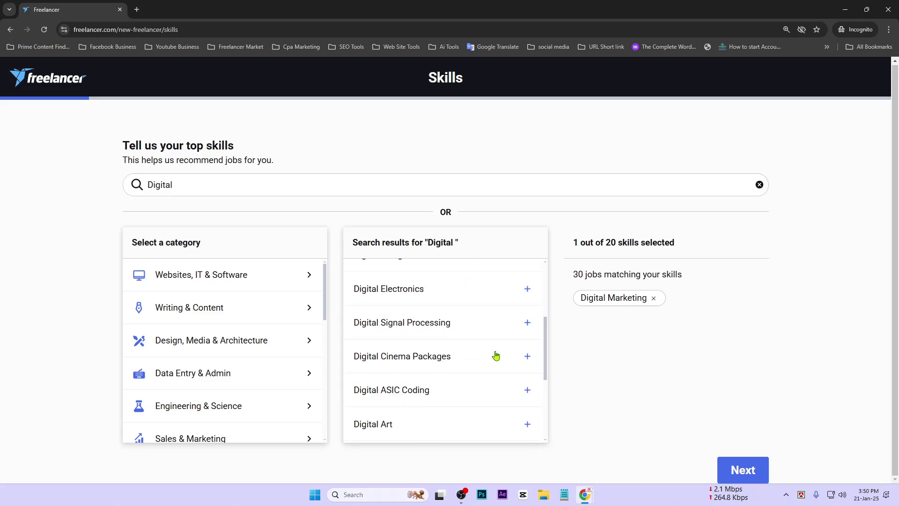
scroll(474, 390, "down", 3)
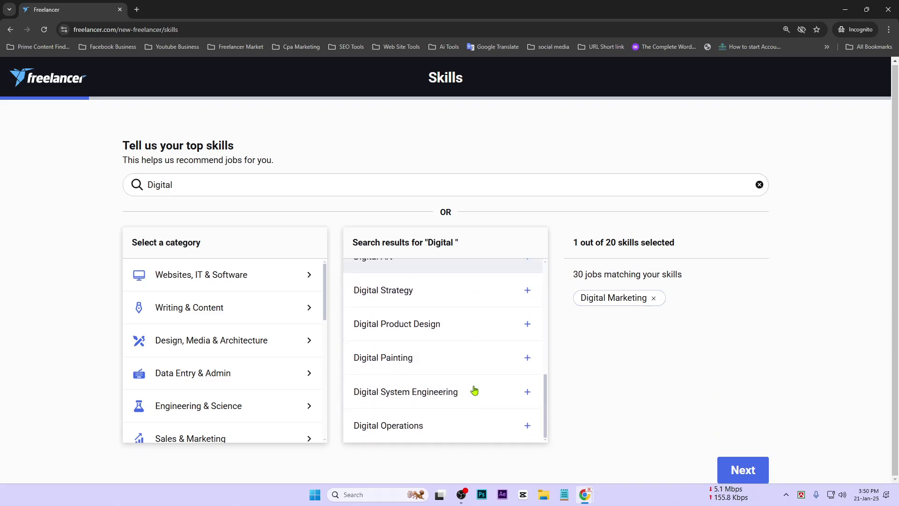
scroll(474, 389, "up", 10)
scroll(440, 407, "down", 5)
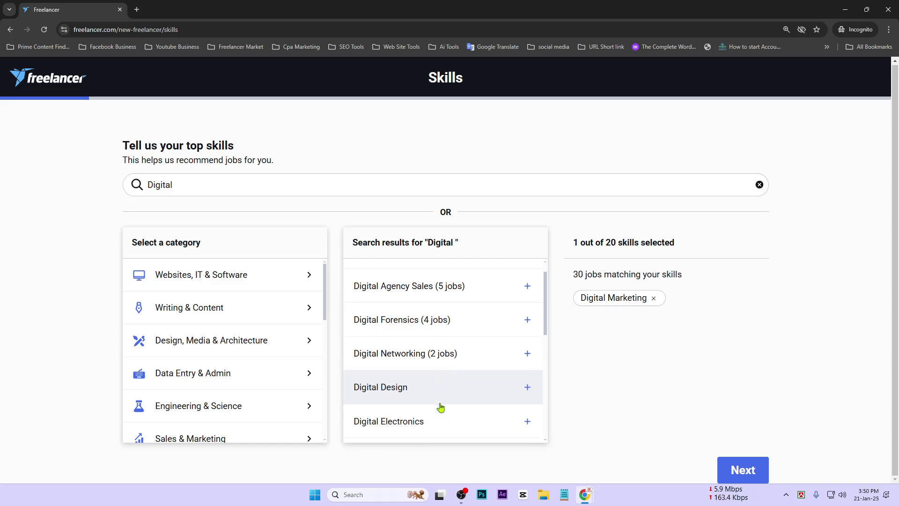
scroll(440, 406, "down", 2)
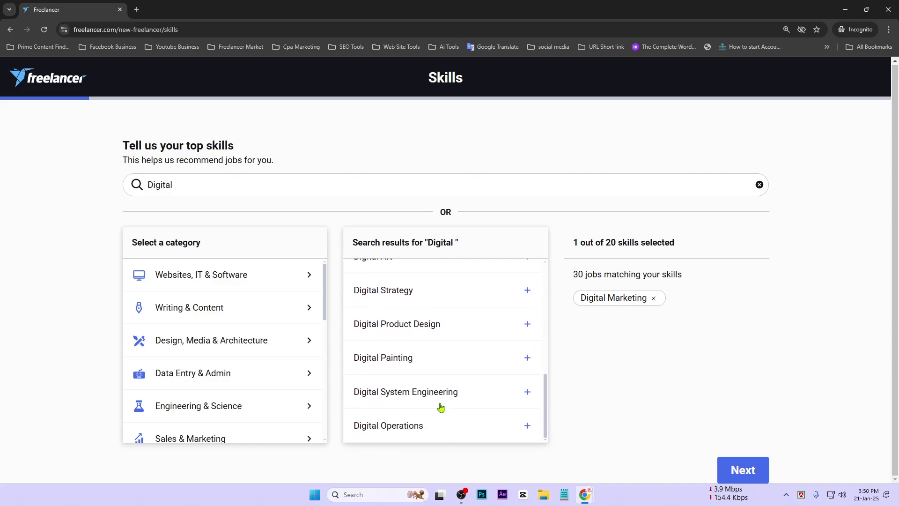
left_click(486, 330)
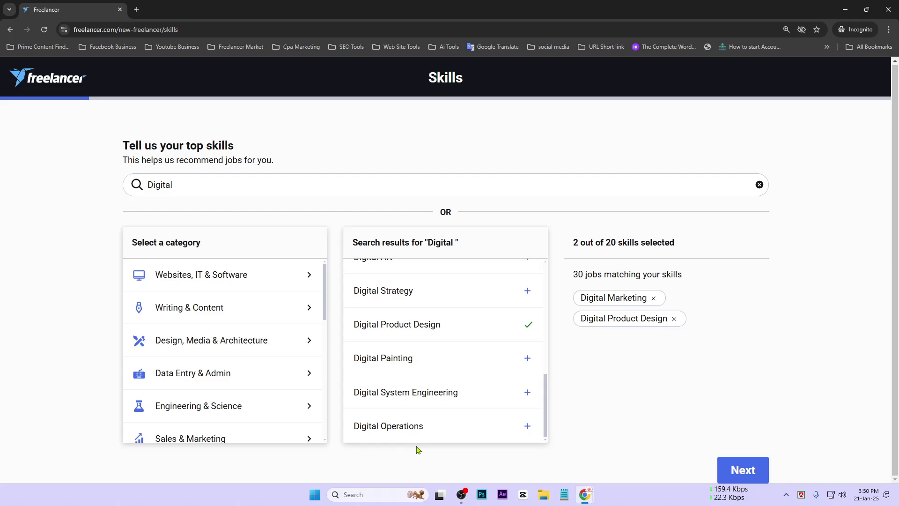
scroll(410, 415, "up", 5)
scroll(410, 415, "up", 3)
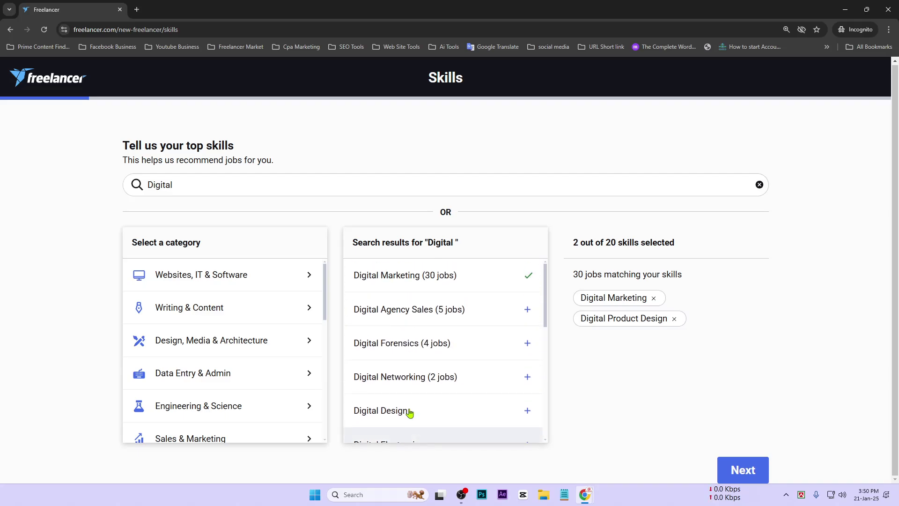
left_click(382, 319)
Step: Search 'seo' and add SEO and SEO Auditing as skills
left_click(199, 184)
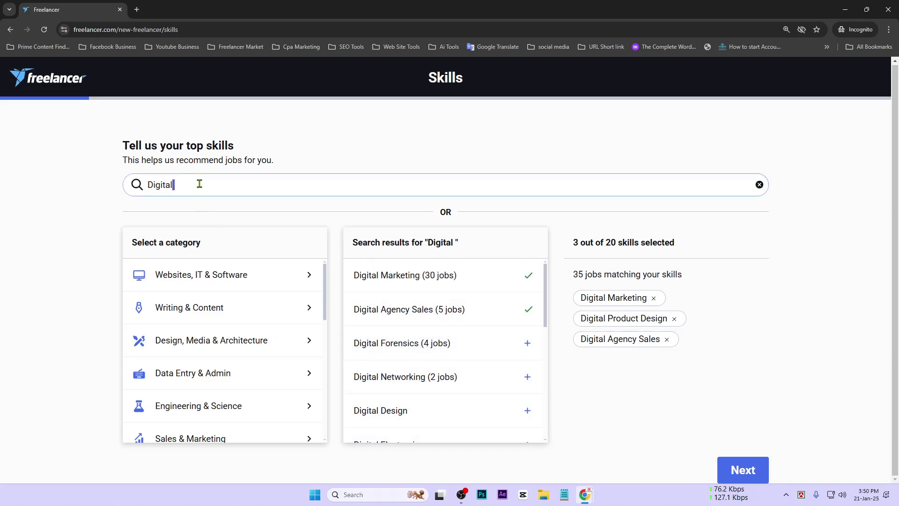
double_click(199, 183)
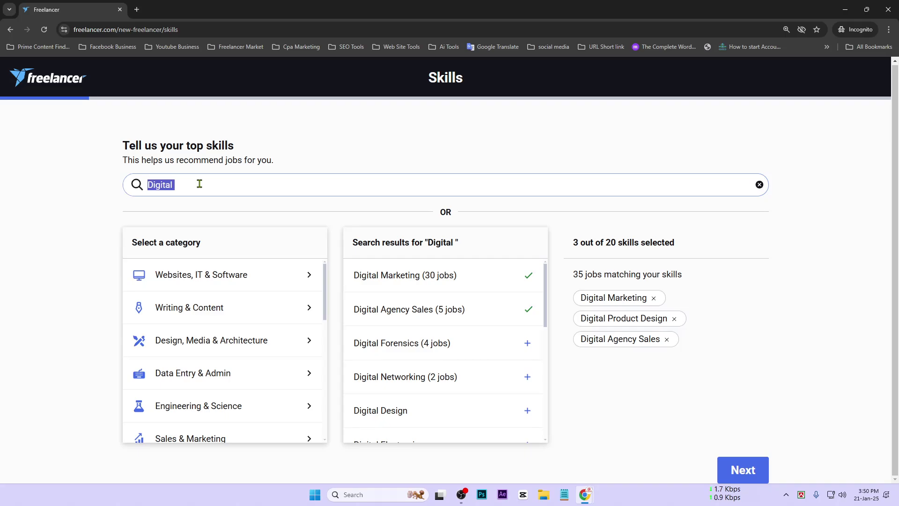
type("seo")
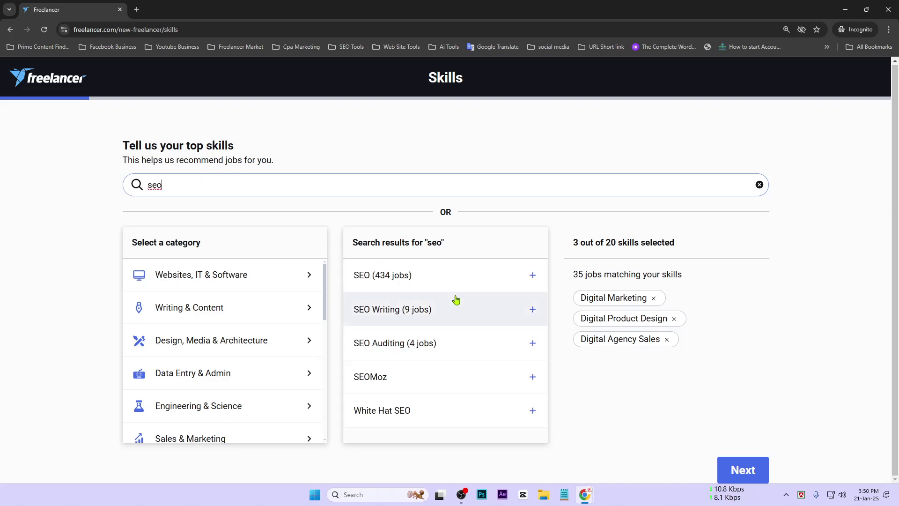
left_click(453, 280)
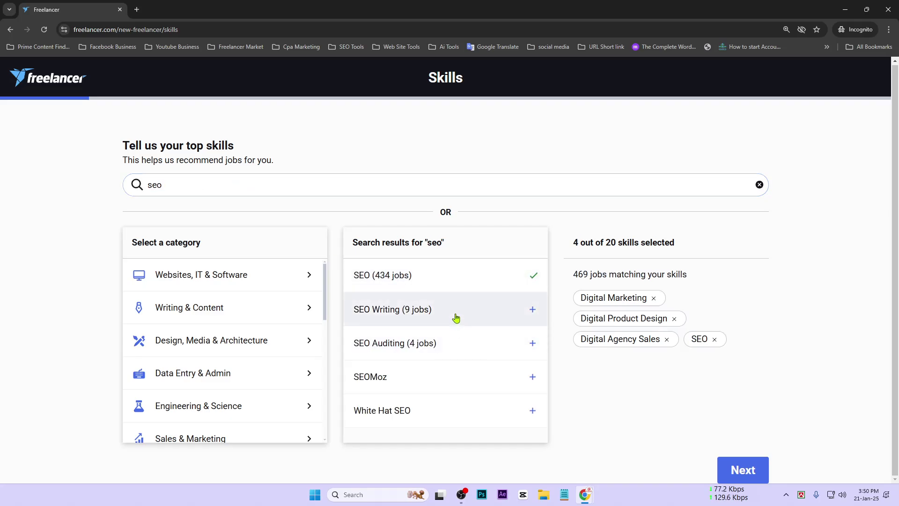
left_click(470, 350)
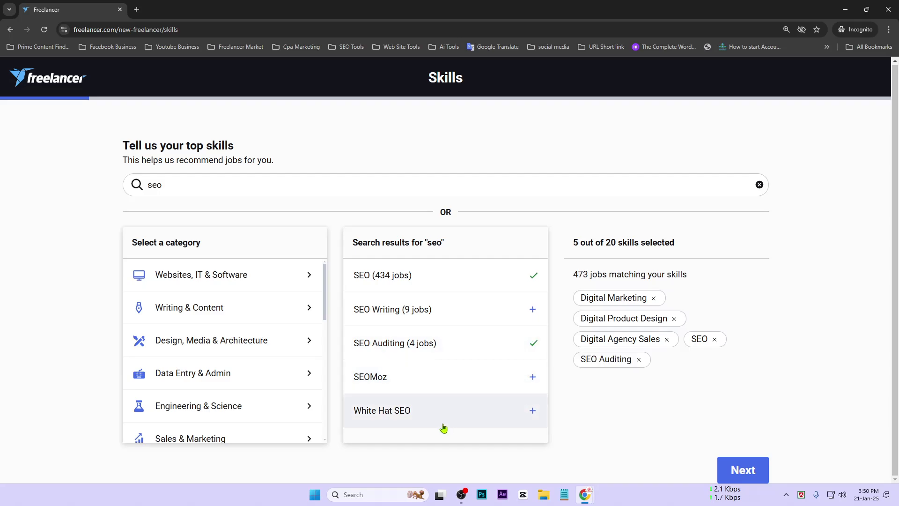
Step: Try a 'youtube seo' then 'youtube' skill search, then clear the search box
type("yo")
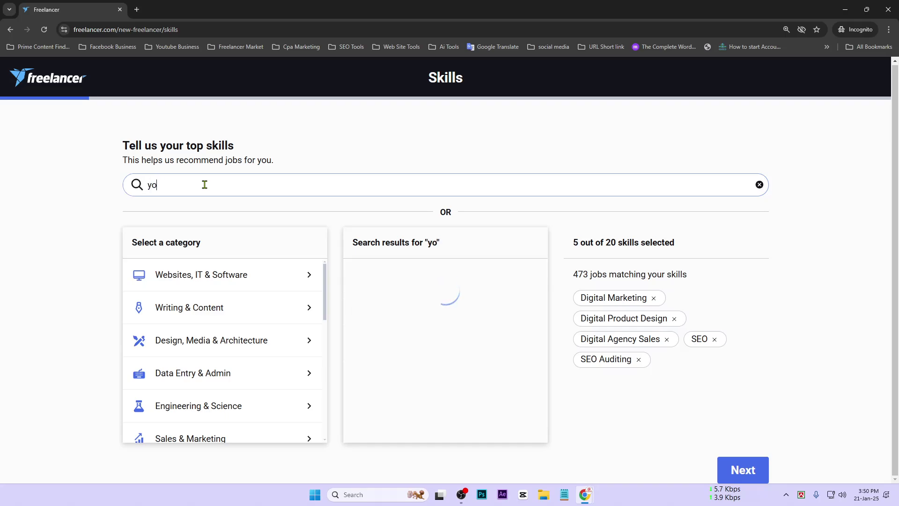
type("utu")
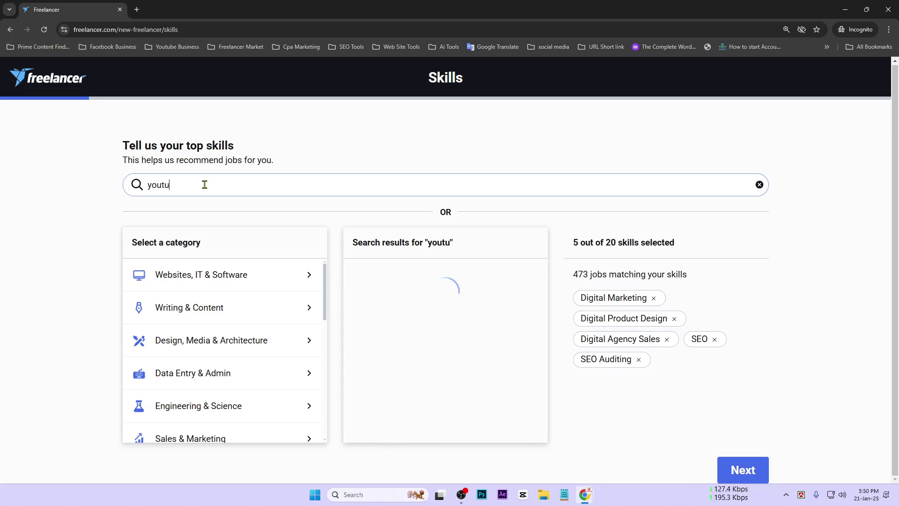
type("be seo")
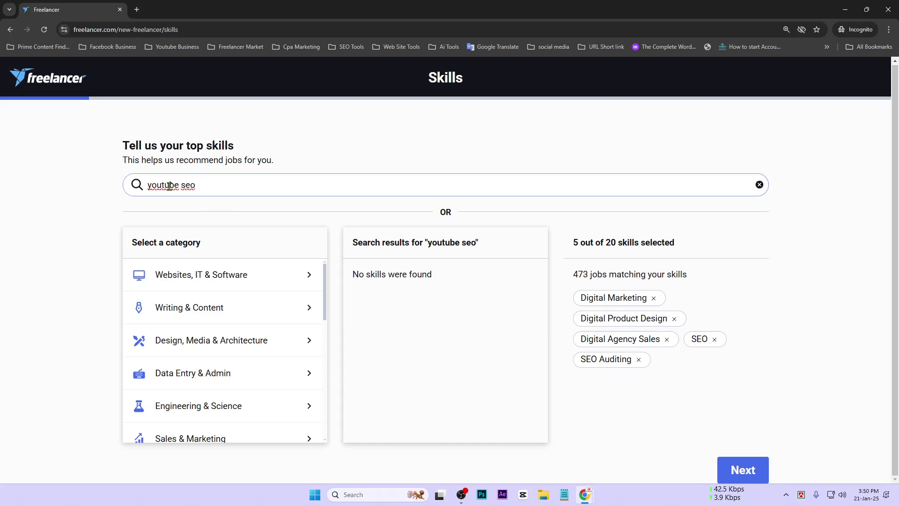
right_click(150, 183)
left_click(178, 198)
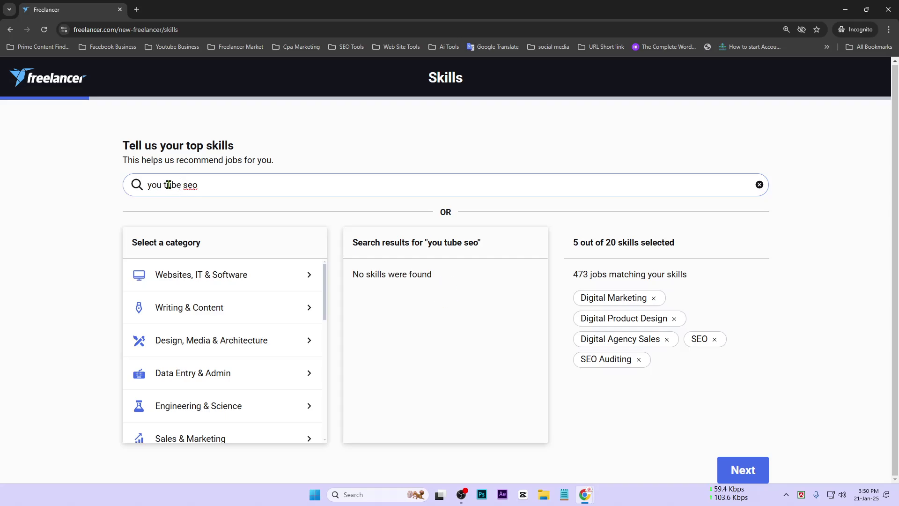
left_click(164, 184)
key("BackSpace")
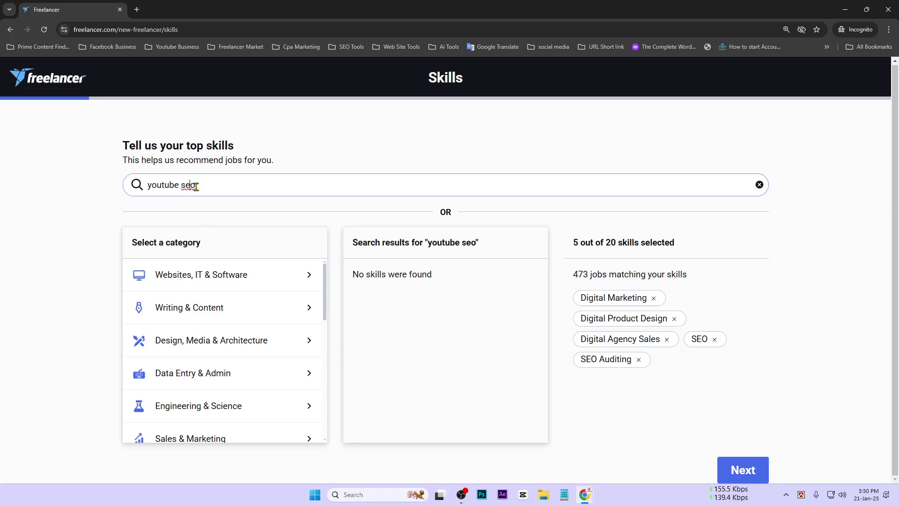
left_click(204, 191)
left_click_drag(204, 191, 184, 186)
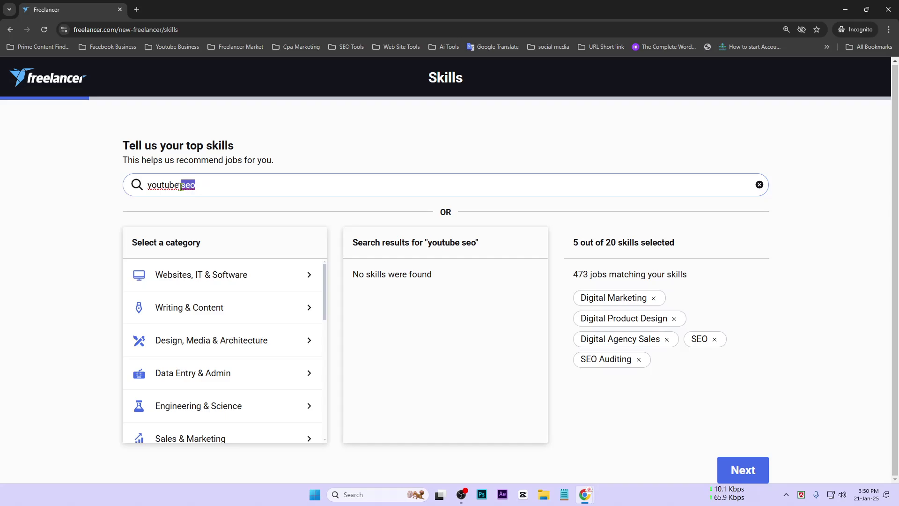
key("BackSpace")
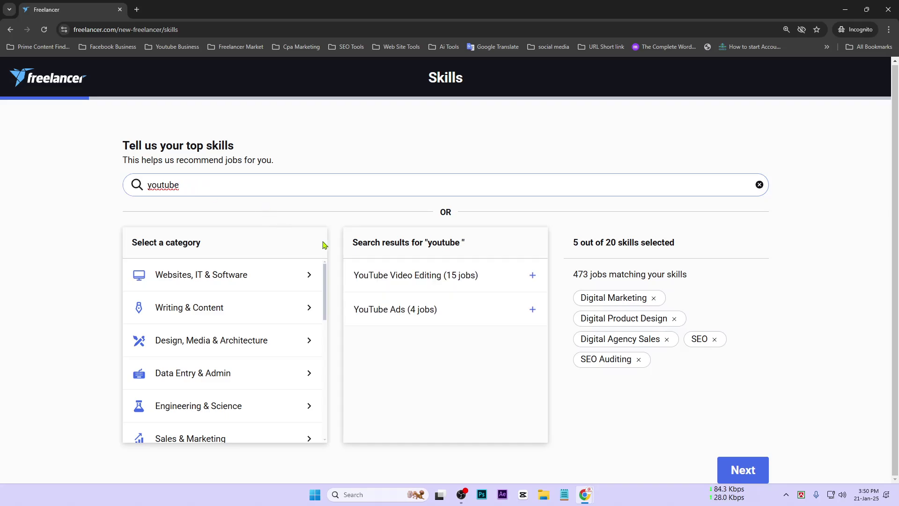
key("ctrl+a")
key("BackSpace")
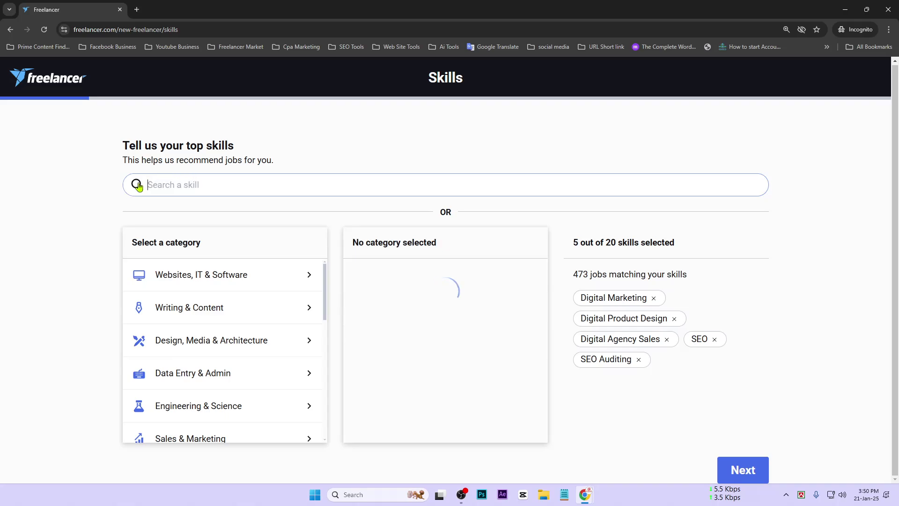
Step: Search 'design' and add Graphic Design as a skill
type("t")
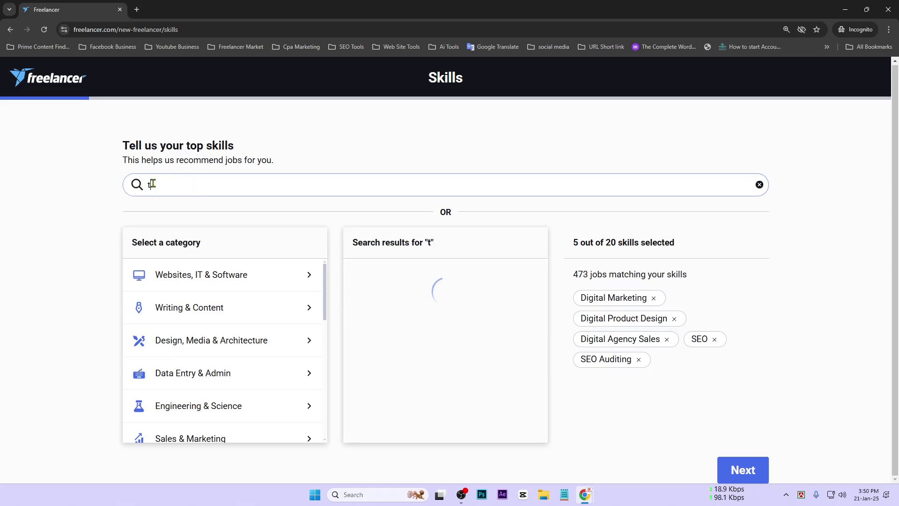
type("em")
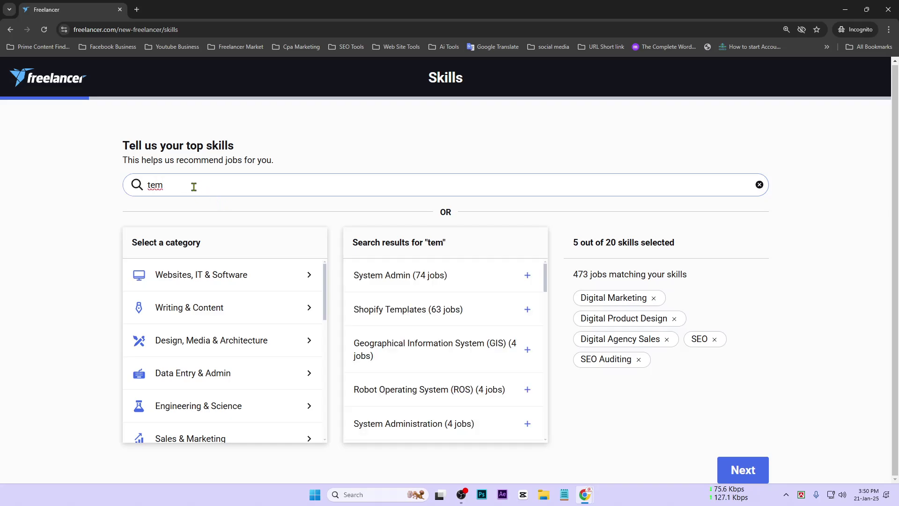
left_click_drag(194, 187, 138, 187)
type("desig")
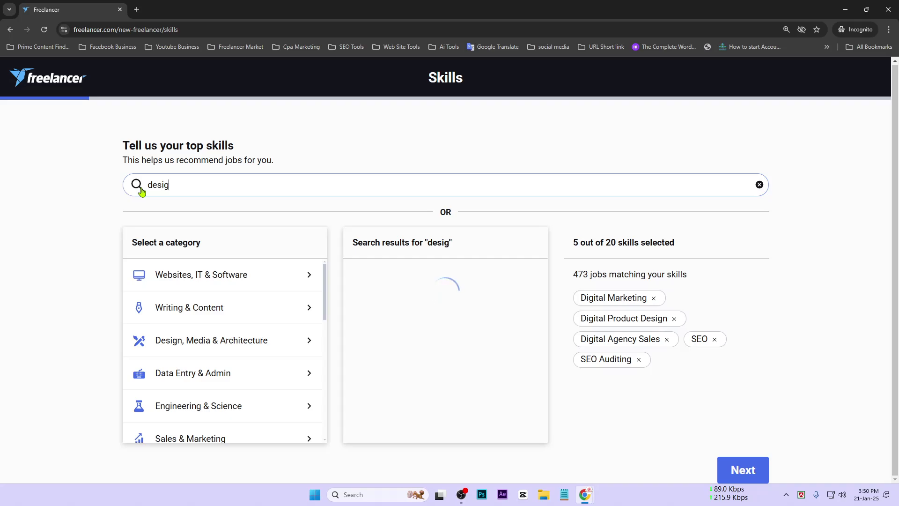
type("n")
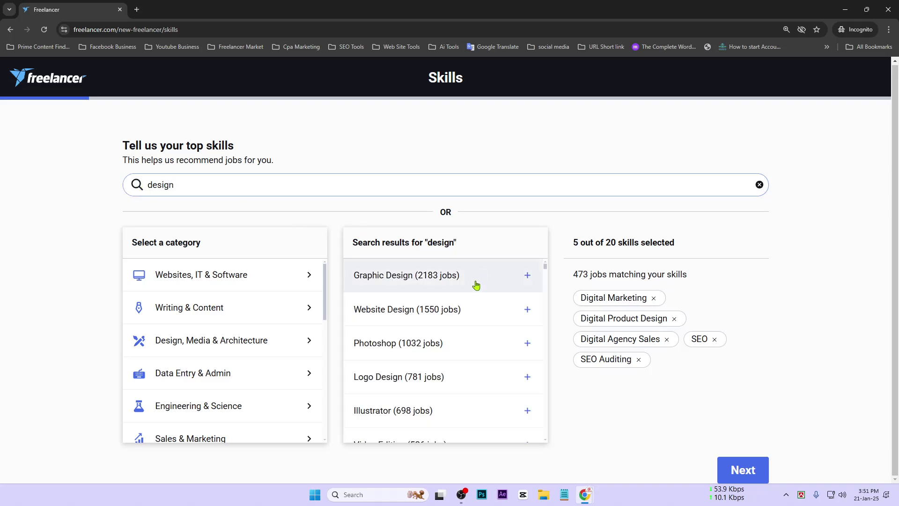
left_click(476, 285)
scroll(520, 385, "down", 3)
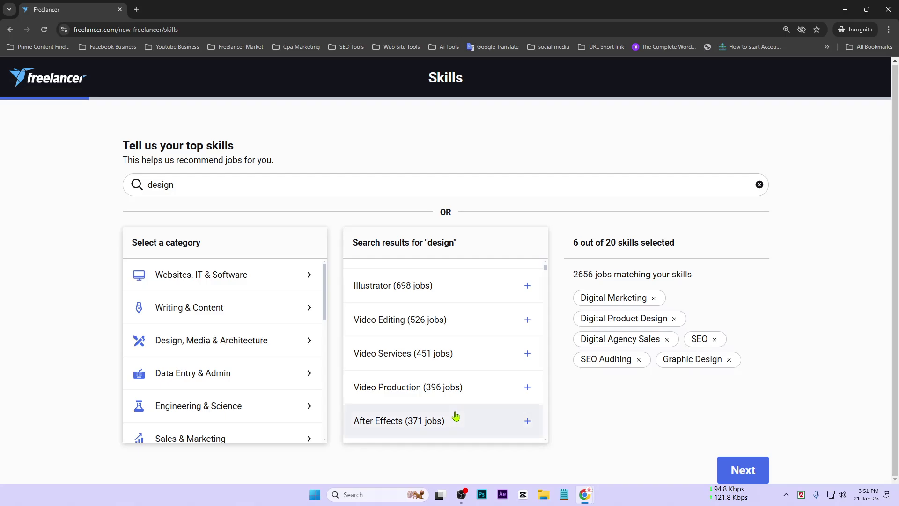
scroll(457, 415, "down", 3)
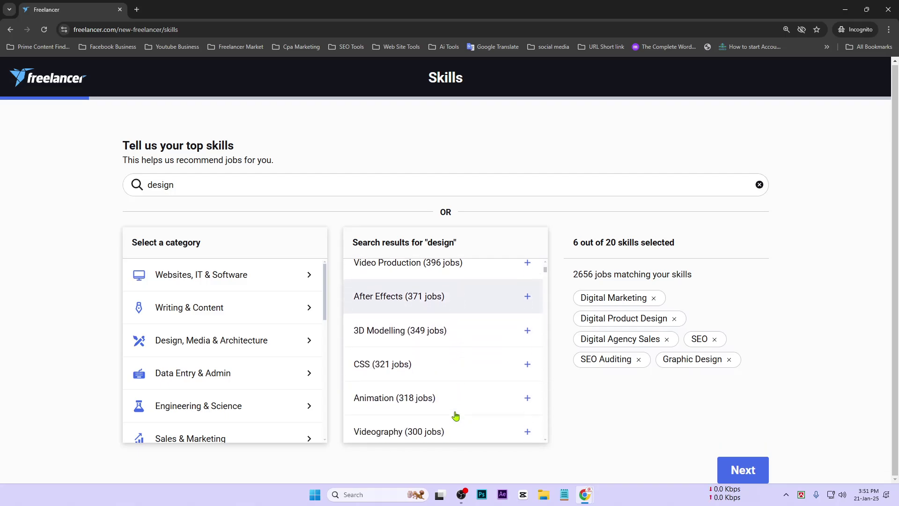
Step: In the Design, Media & Architecture category, add Logo Design and Photo Editing
left_click(204, 375)
scroll(178, 379, "down", 4)
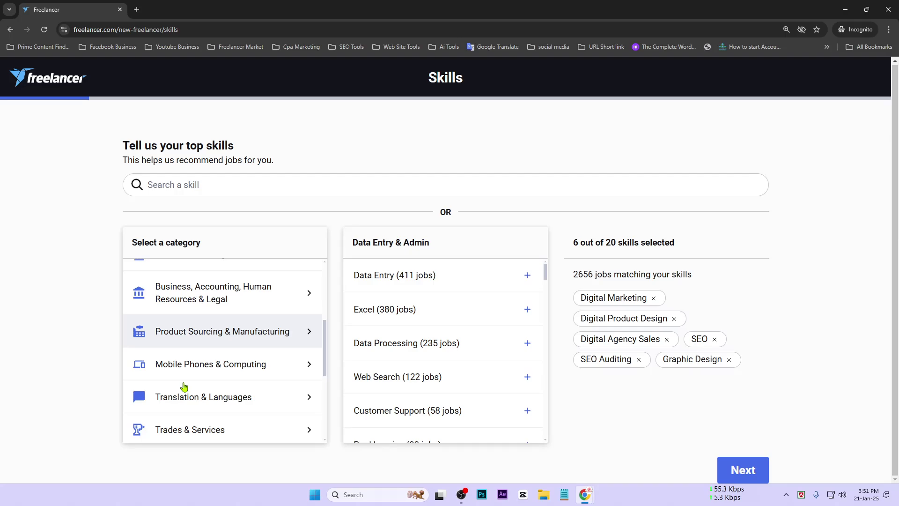
scroll(185, 393, "down", 3)
scroll(182, 403, "up", 6)
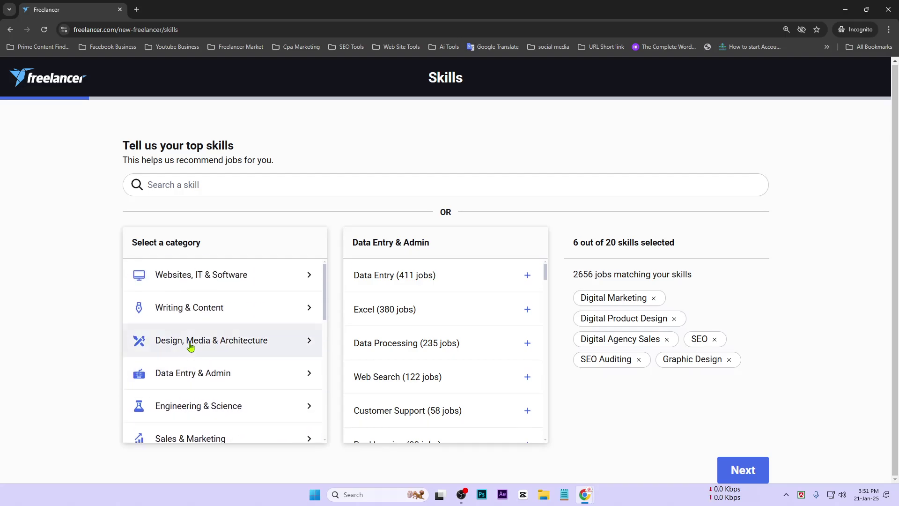
left_click(190, 344)
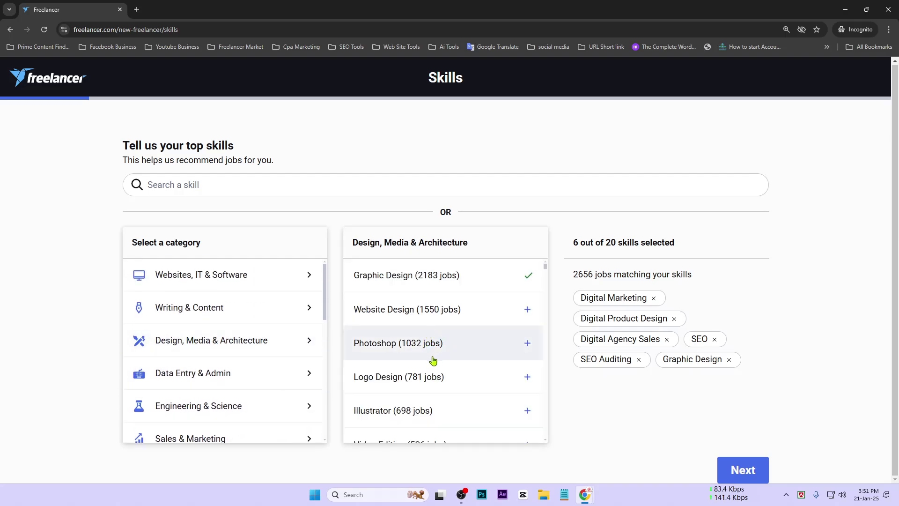
scroll(432, 363, "down", 1)
left_click(482, 323)
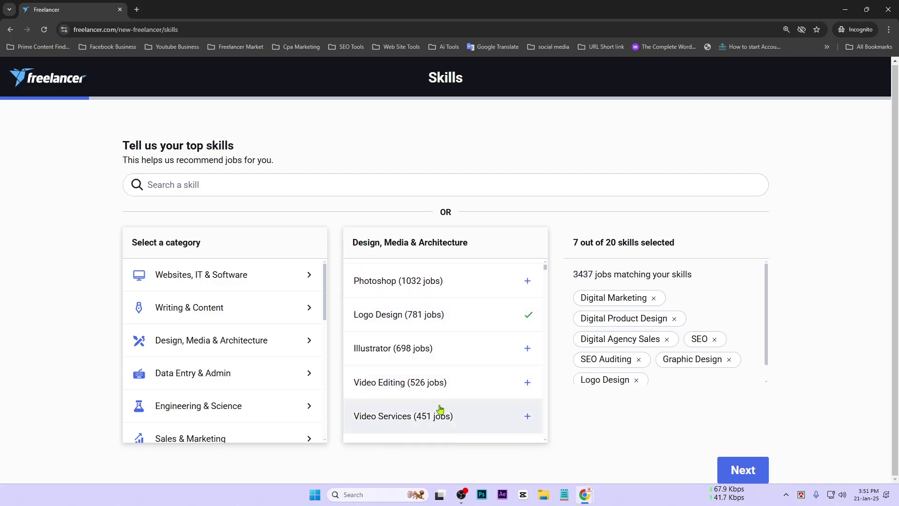
scroll(468, 412, "down", 2)
scroll(440, 409, "down", 6)
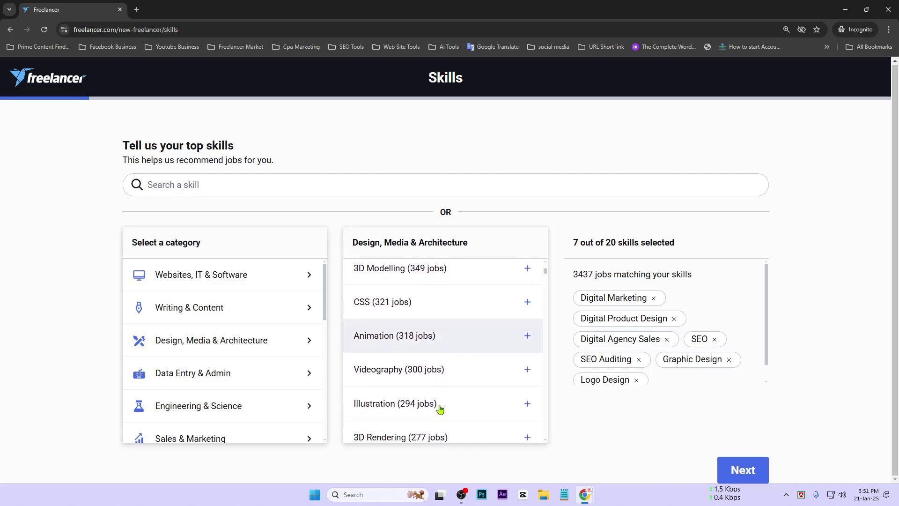
scroll(440, 410, "down", 1)
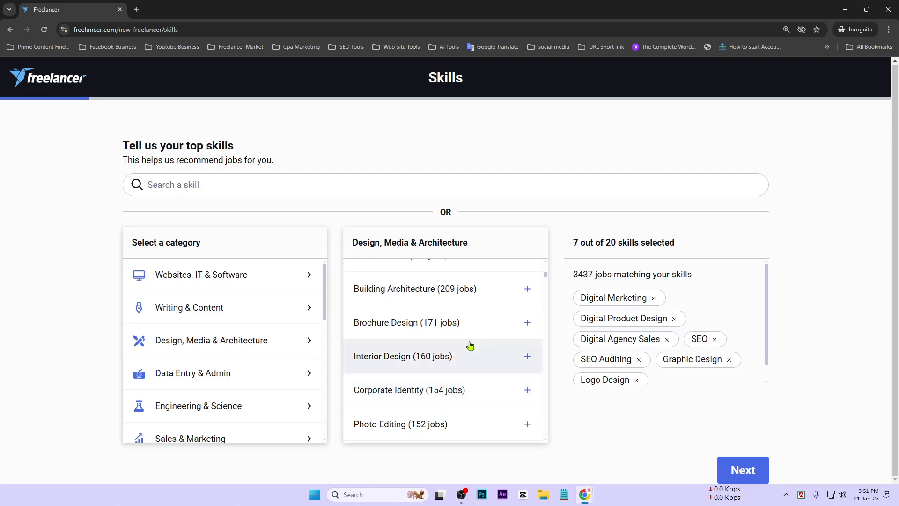
scroll(444, 388, "down", 1)
scroll(444, 388, "down", 1)
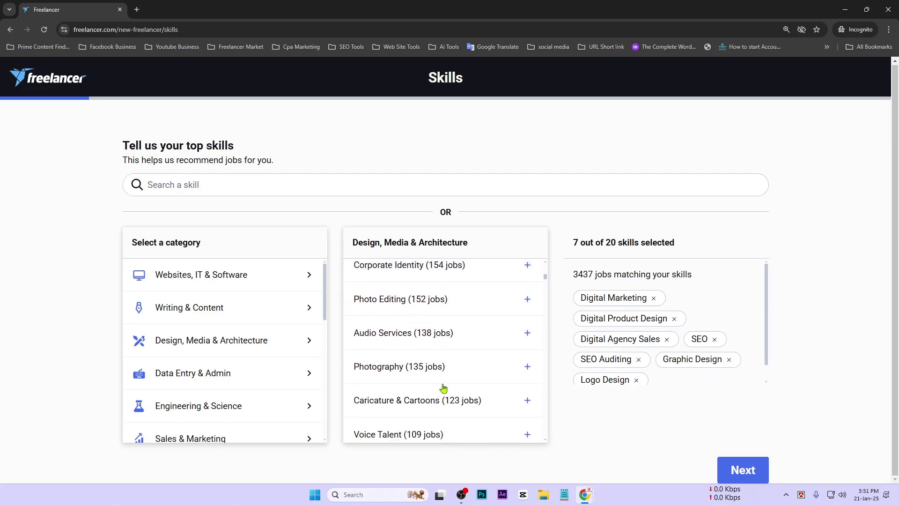
left_click(462, 298)
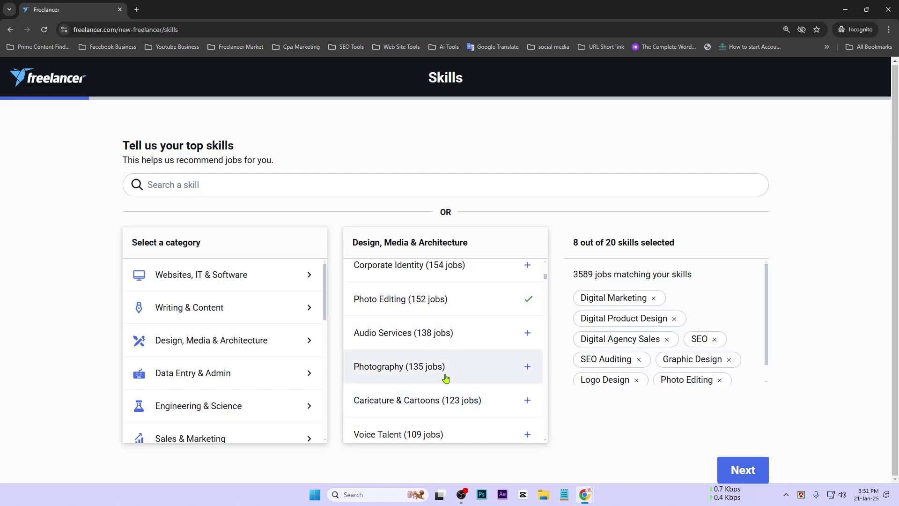
Step: Add Business Card Design and Canva from the same skill list
scroll(445, 378, "down", 2)
scroll(445, 384, "down", 2)
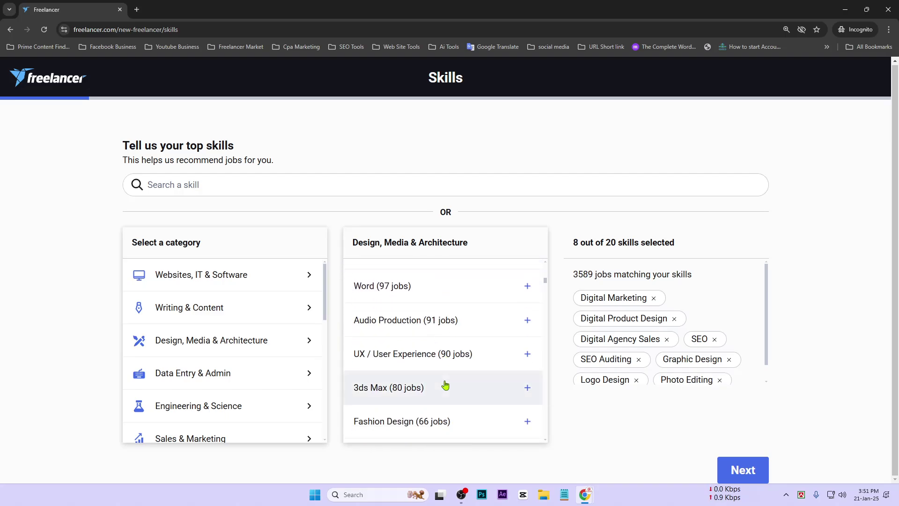
scroll(444, 389, "down", 5)
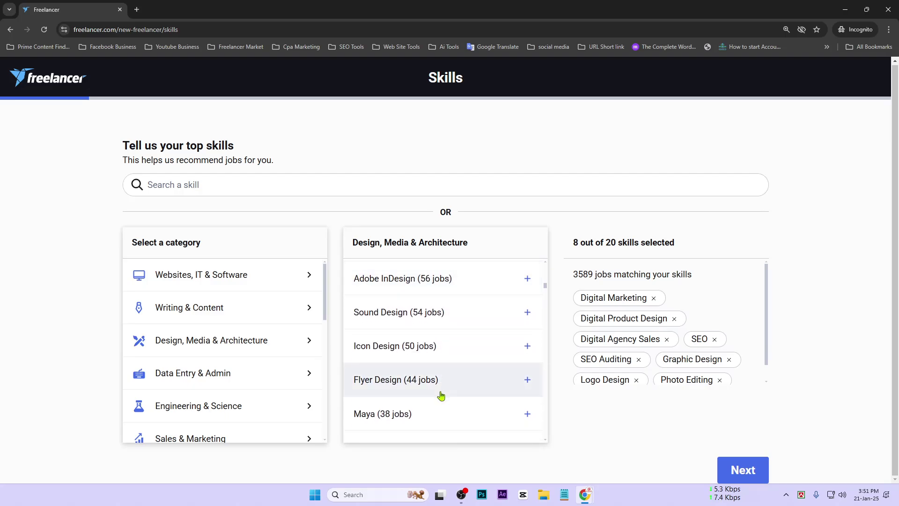
scroll(443, 395, "down", 2)
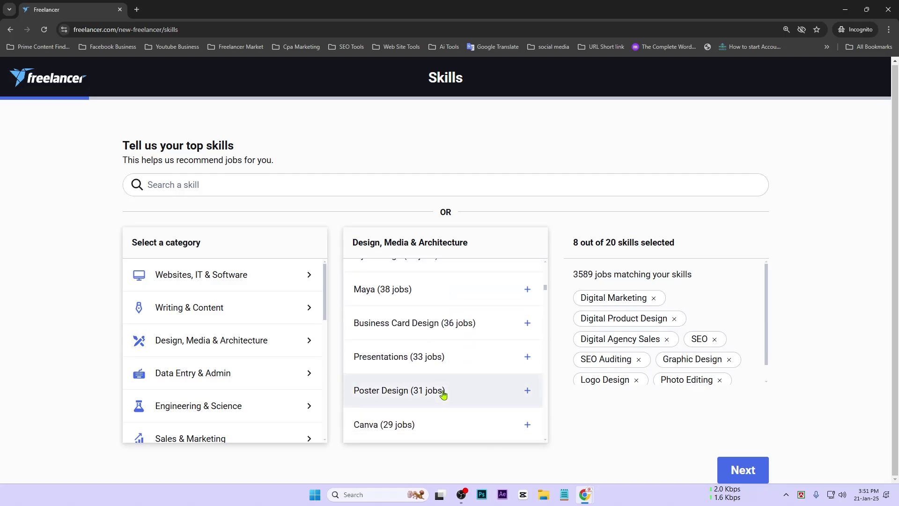
left_click(459, 326)
scroll(447, 405, "down", 2)
scroll(446, 406, "down", 3)
scroll(447, 403, "up", 3)
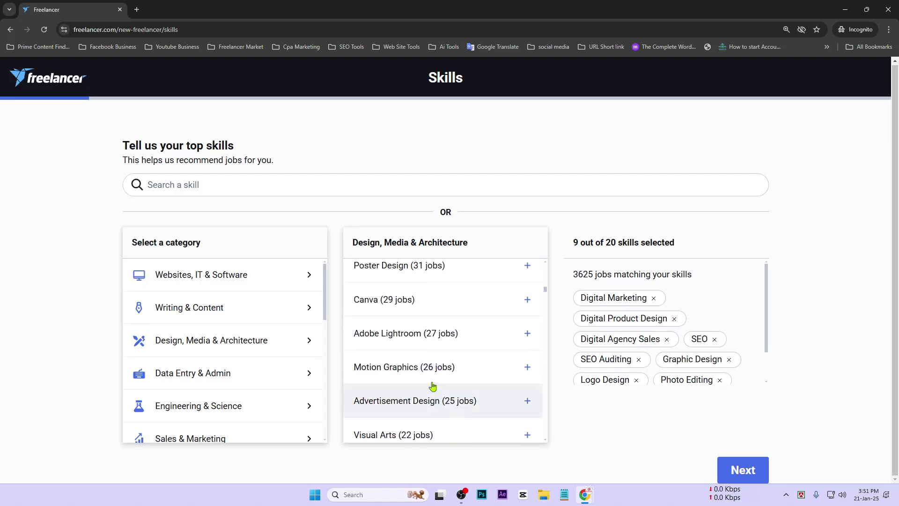
left_click(412, 307)
Step: Submit the 10 selected skills with Next
scroll(452, 422, "down", 3)
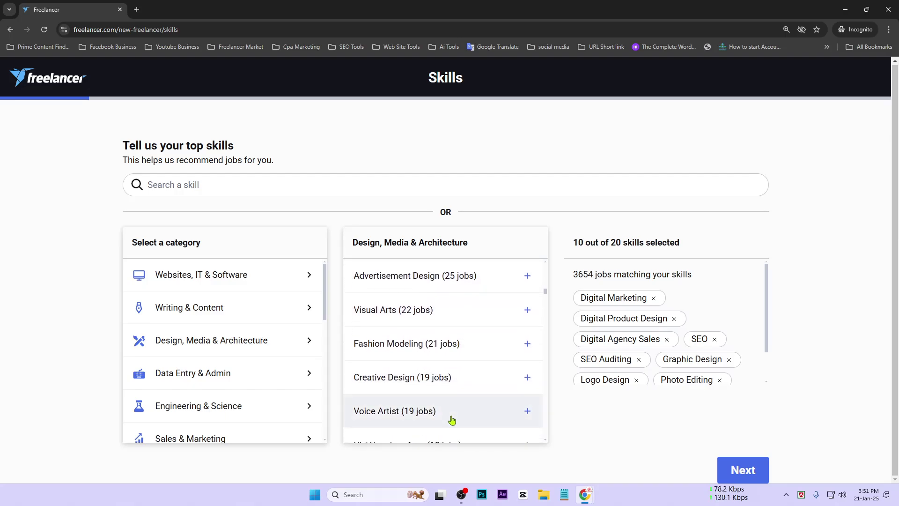
scroll(451, 422, "down", 1)
scroll(436, 417, "down", 4)
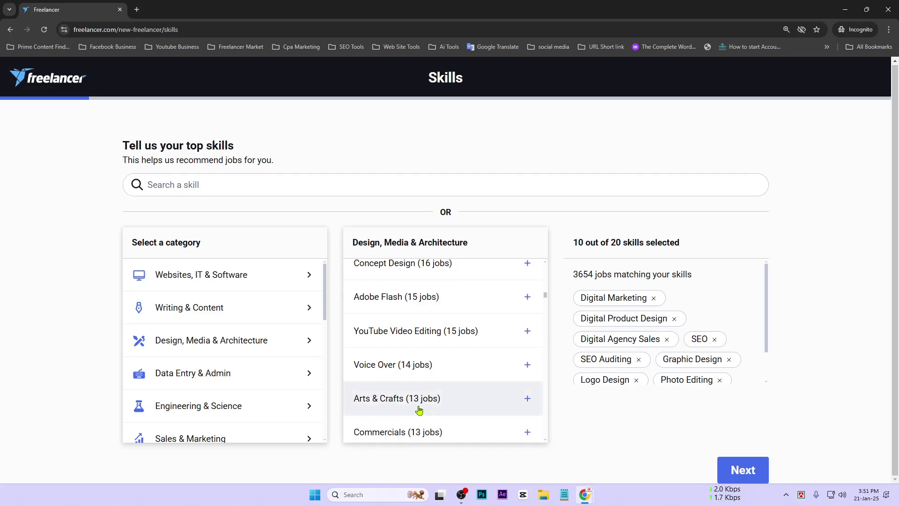
scroll(374, 403, "down", 10)
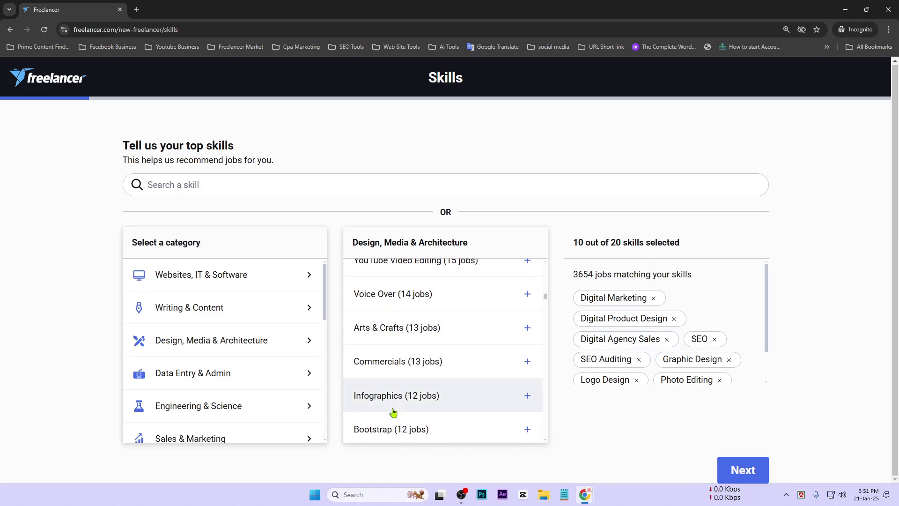
scroll(389, 421, "down", 8)
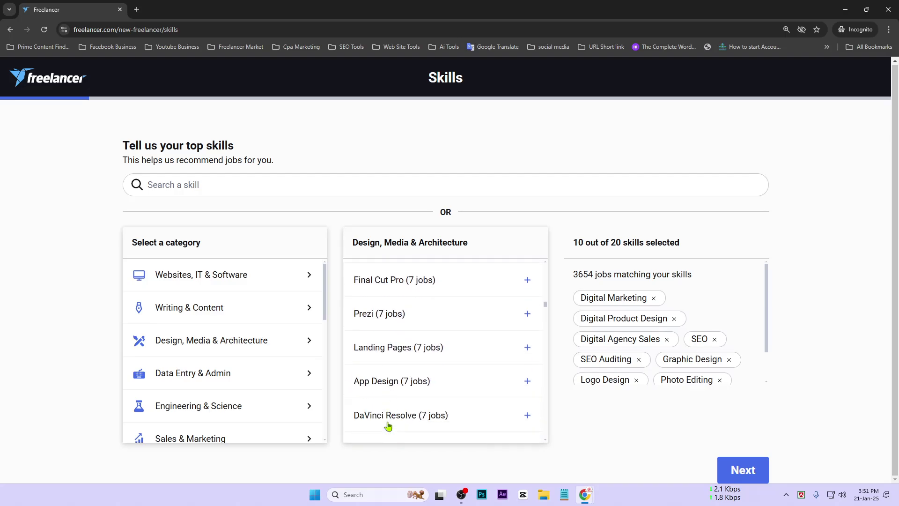
scroll(389, 427, "down", 4)
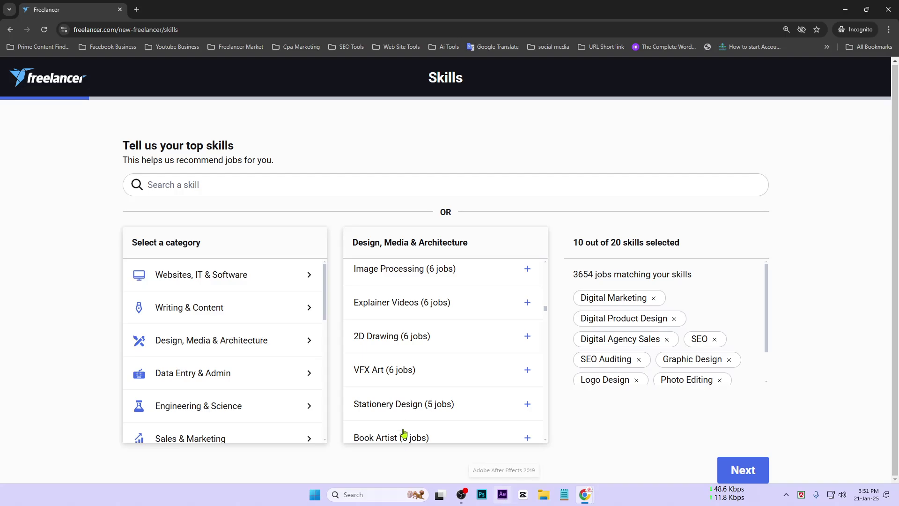
scroll(430, 418, "down", 6)
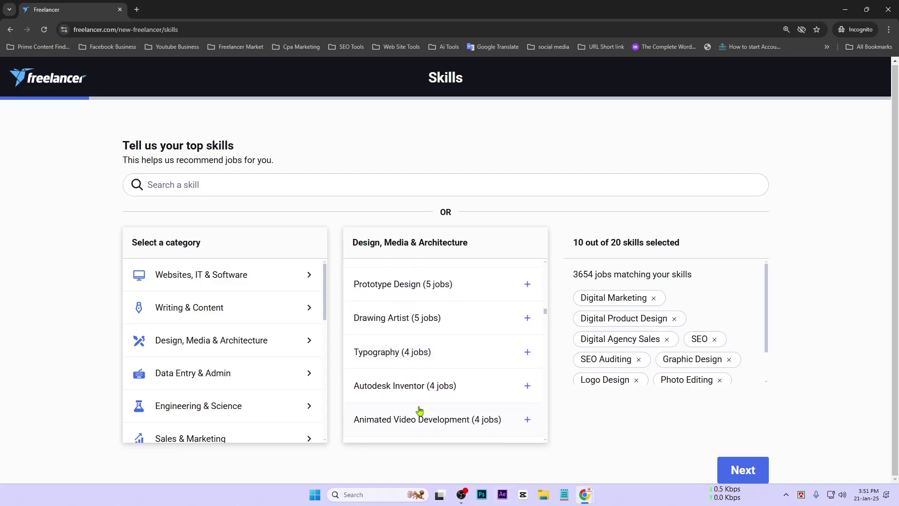
scroll(419, 410, "down", 4)
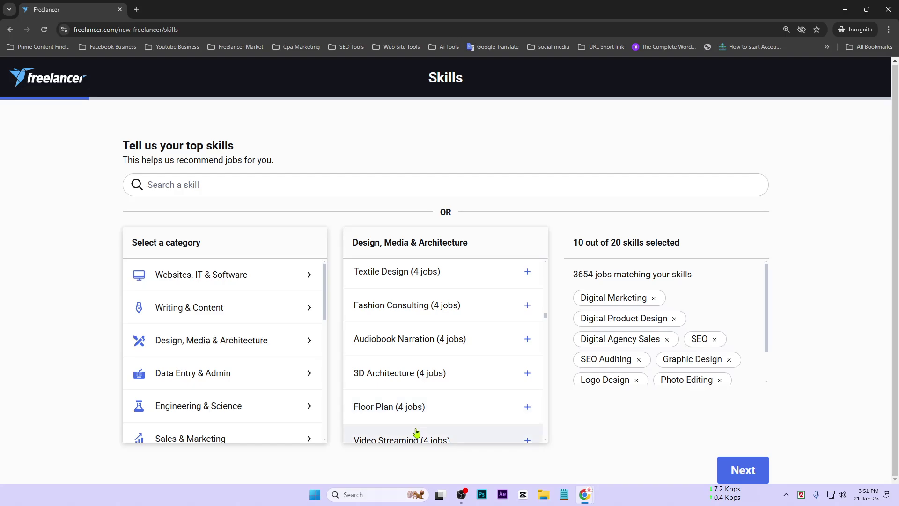
scroll(412, 410, "down", 8)
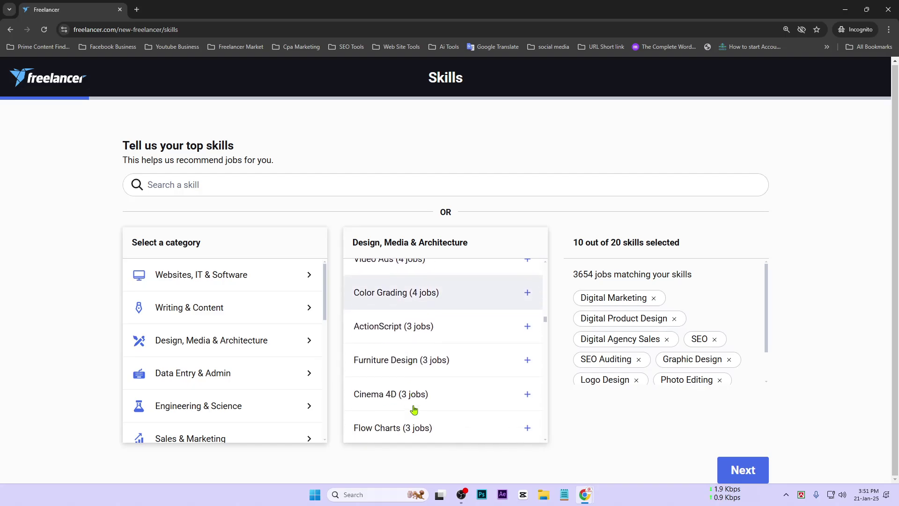
left_click(743, 470)
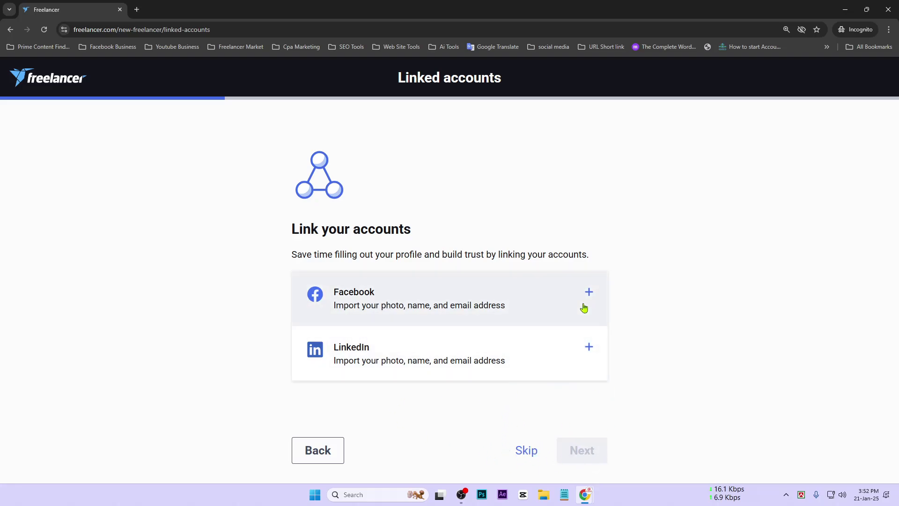
Step: Skip the Facebook and LinkedIn account-linking step
left_click(525, 452)
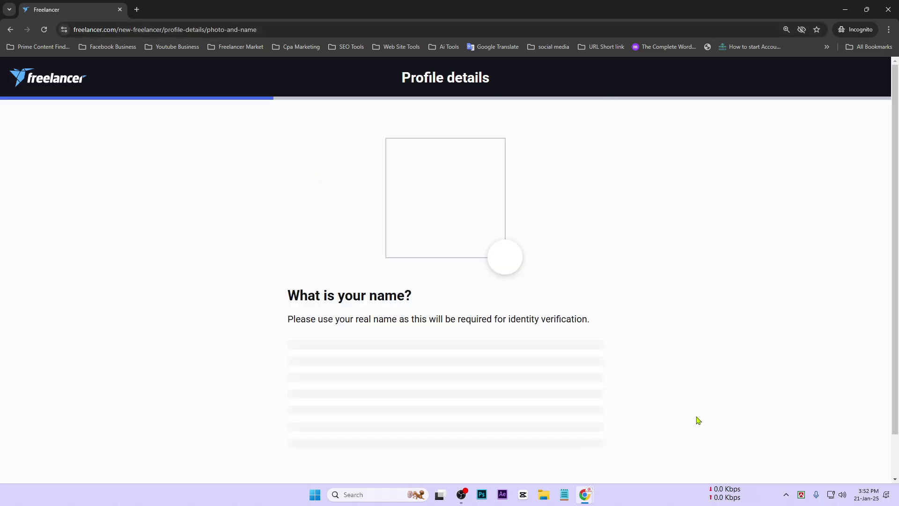
Step: Move the second given name from Last name into First name, leaving only the surname, and continue
scroll(473, 216, "down", 1)
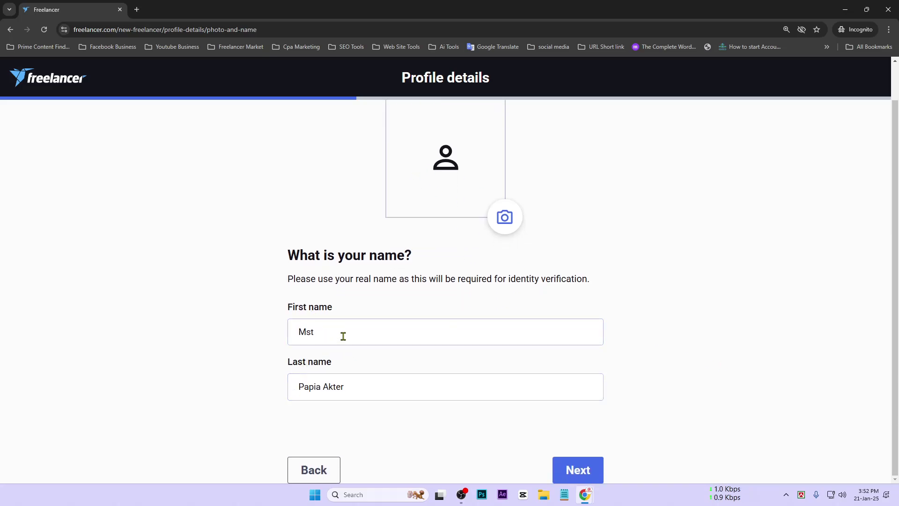
left_click_drag(343, 335, 204, 333)
left_click(375, 394)
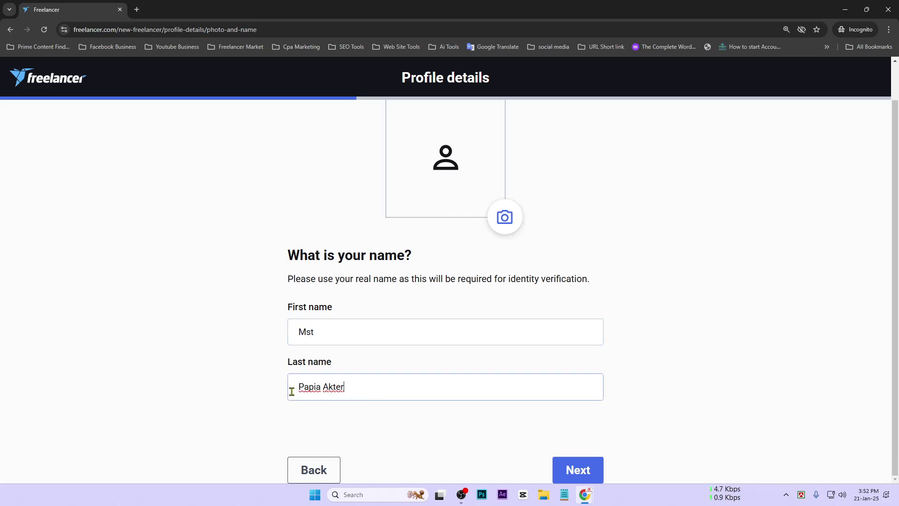
key("BackSpace")
left_click(372, 333)
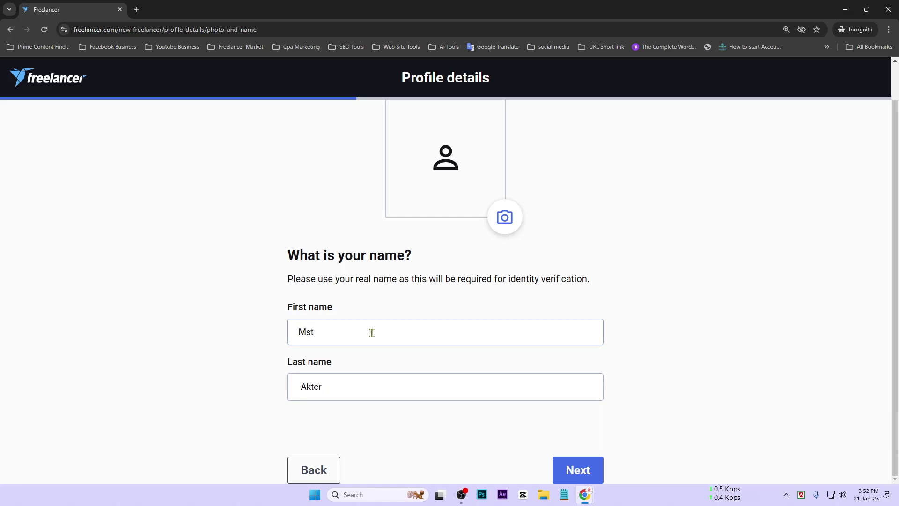
left_click(302, 389)
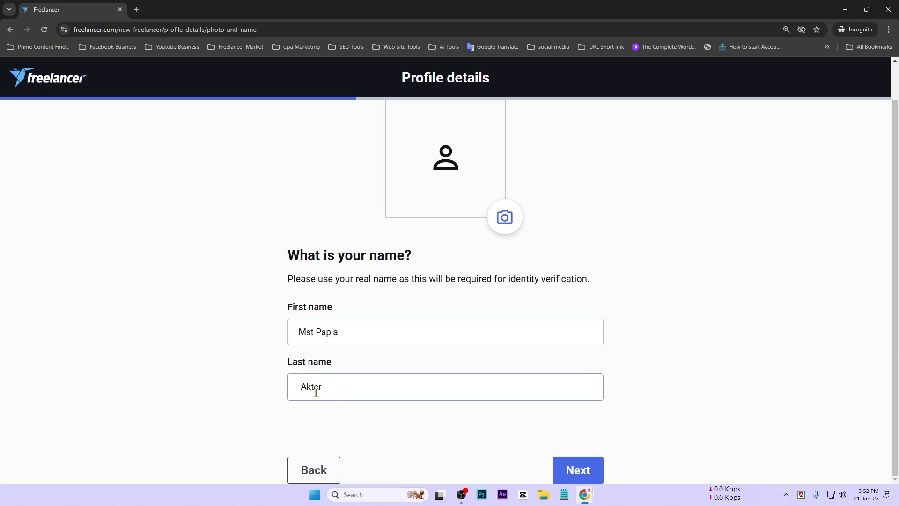
left_click(567, 467)
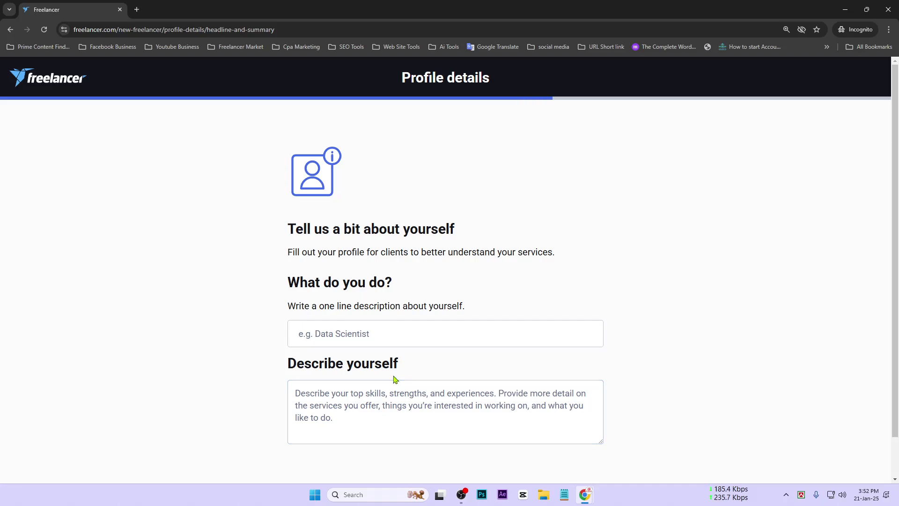
Step: Focus the headline and Describe yourself fields, then open a new browser tab
scroll(393, 382, "down", 1)
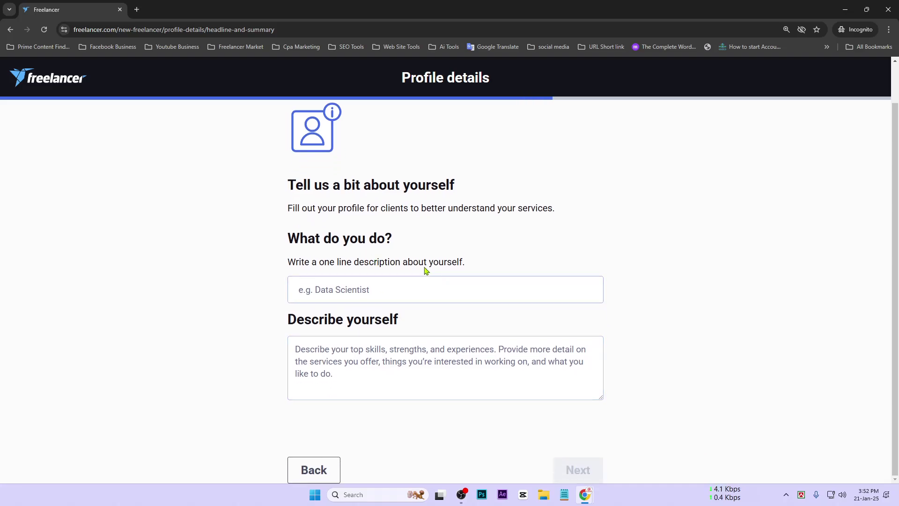
left_click_drag(427, 264, 450, 305)
left_click(316, 300)
left_click(437, 387)
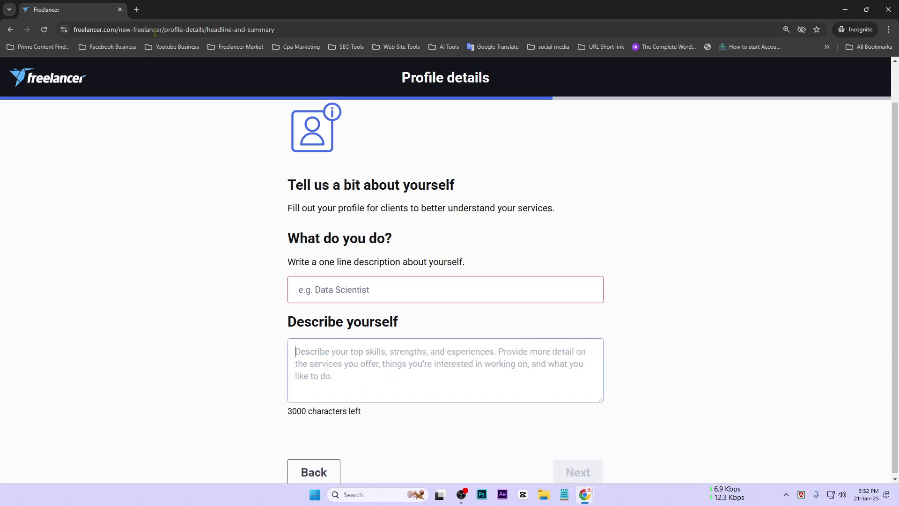
left_click(136, 9)
Step: Go to fiverr.com and open the existing seller's Fiverr profile page
type("fiverr.com")
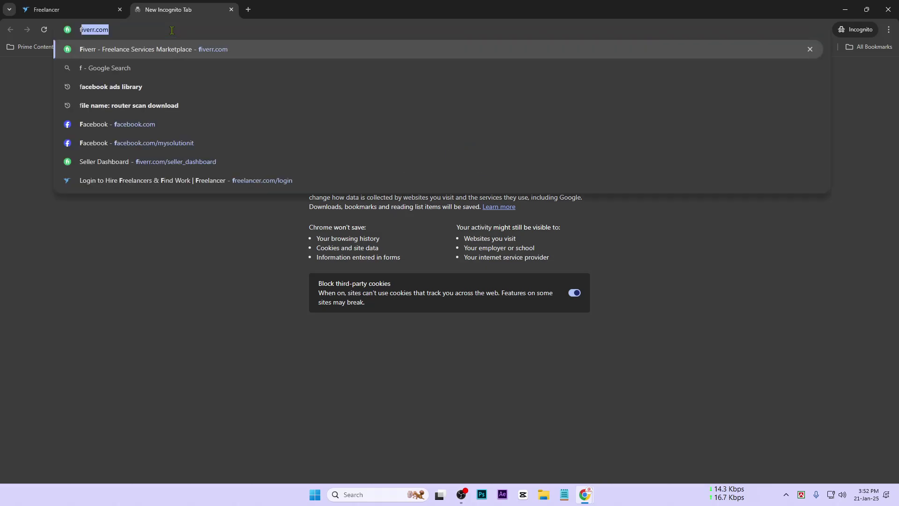
key("Return")
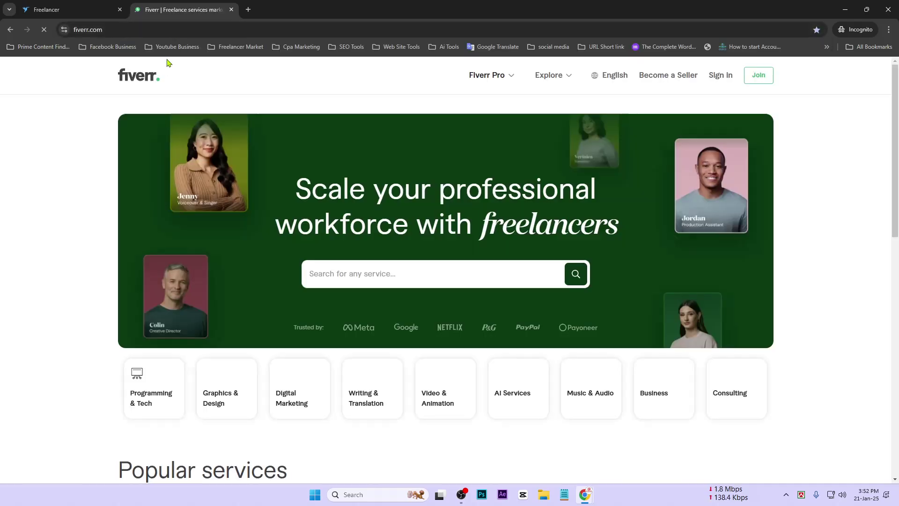
left_click(205, 29)
left_click(205, 29)
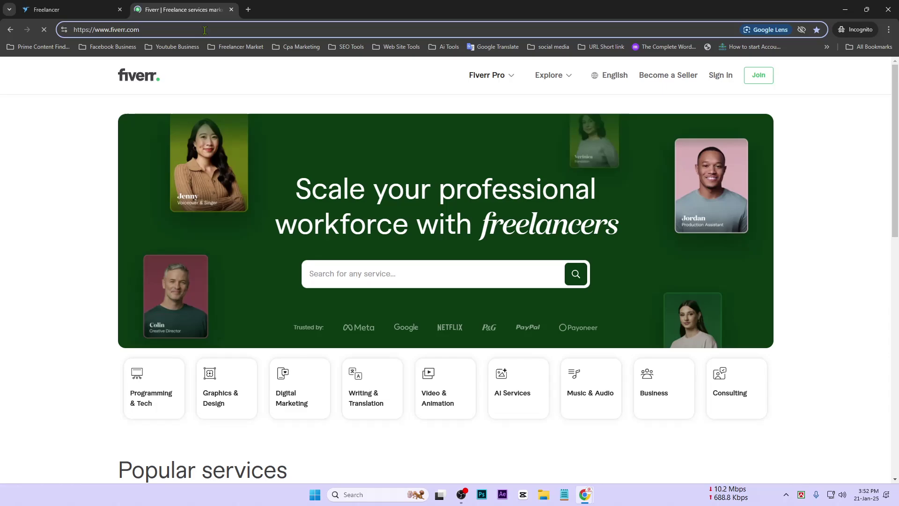
type("/")
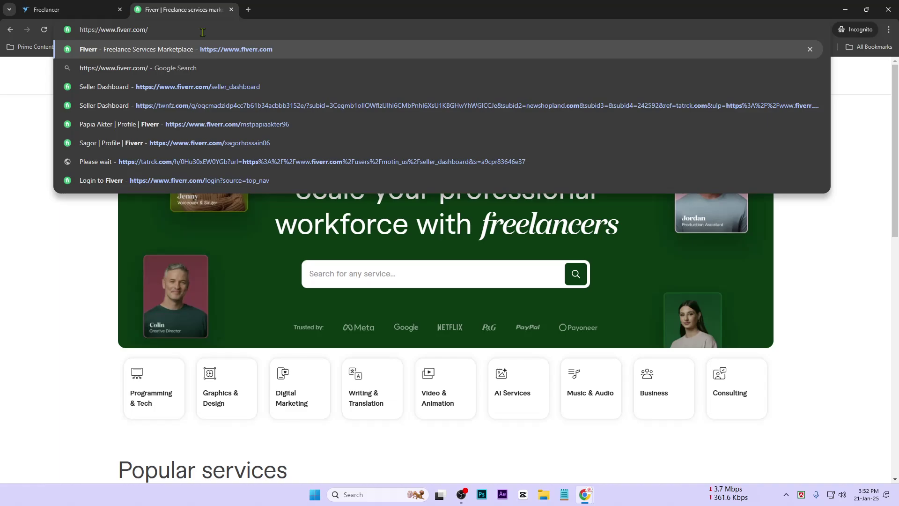
type("mst")
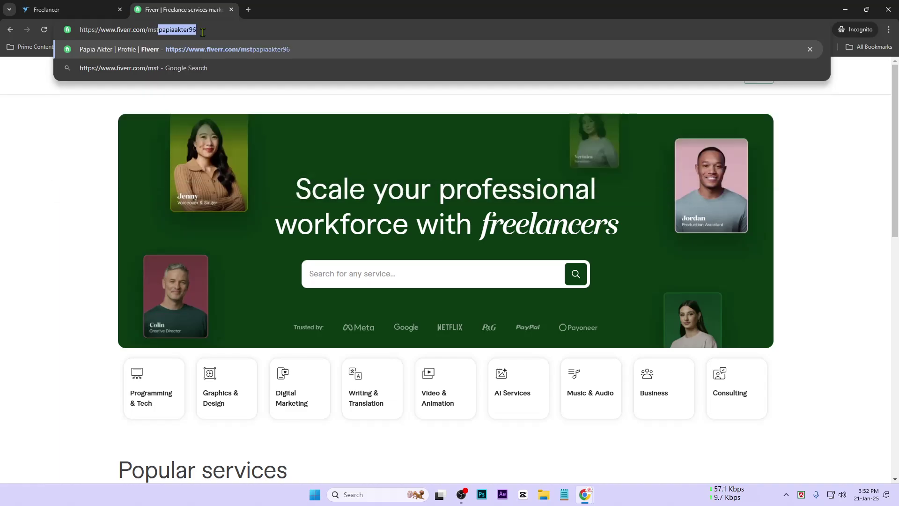
key("Return")
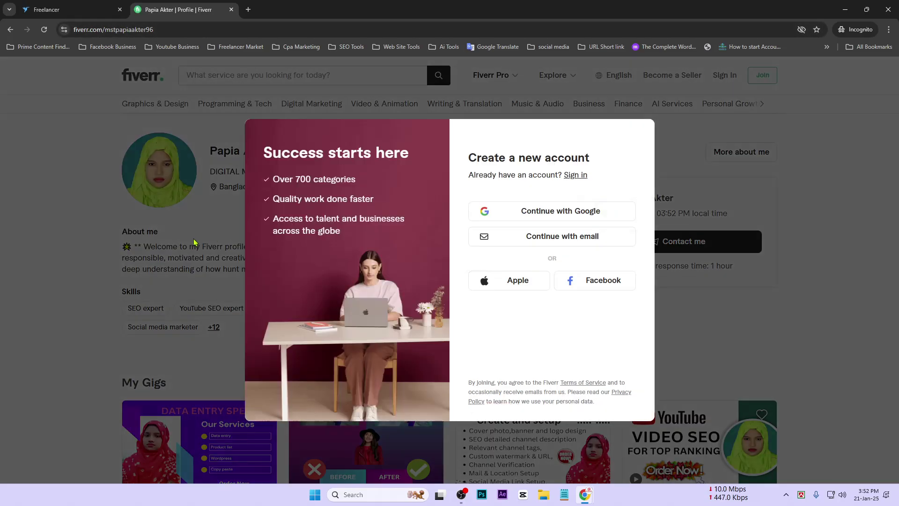
Step: Dismiss the sign-up popup, expand and select the full About me paragraph, then return to Freelancer
left_click(794, 179)
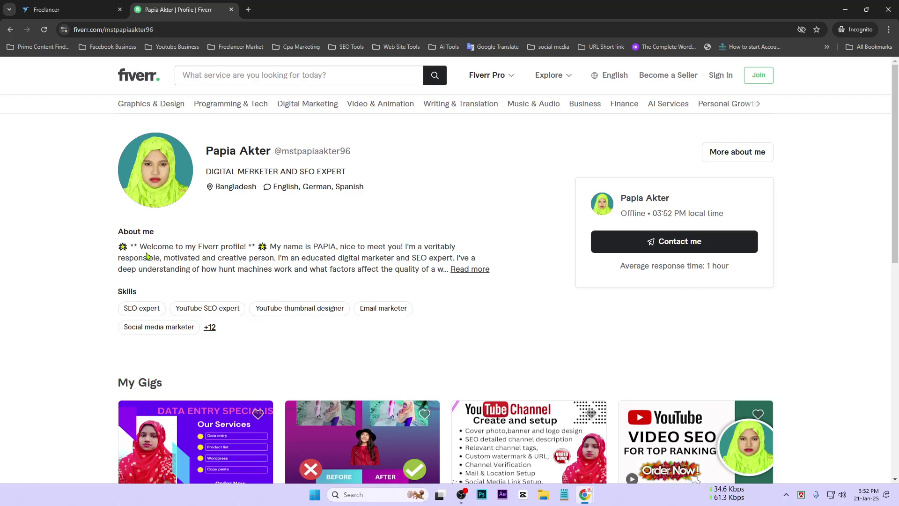
scroll(165, 221, "down", 1)
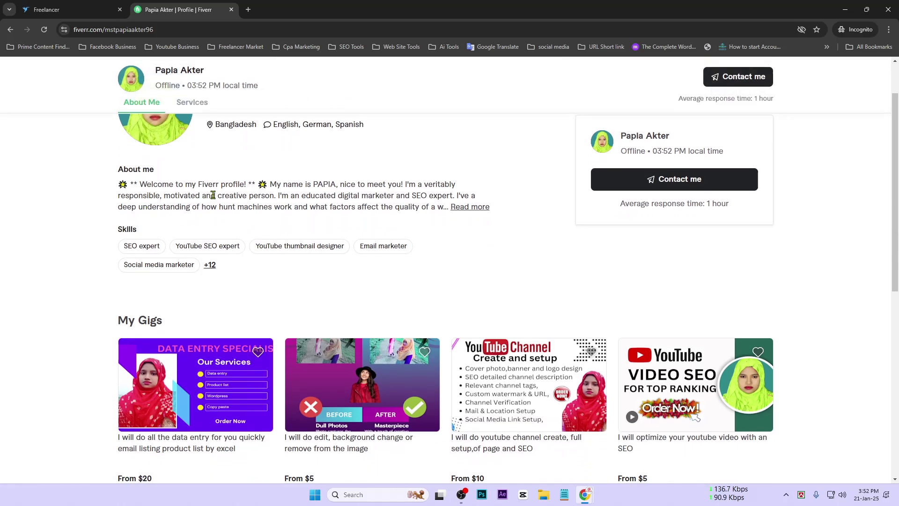
left_click(471, 207)
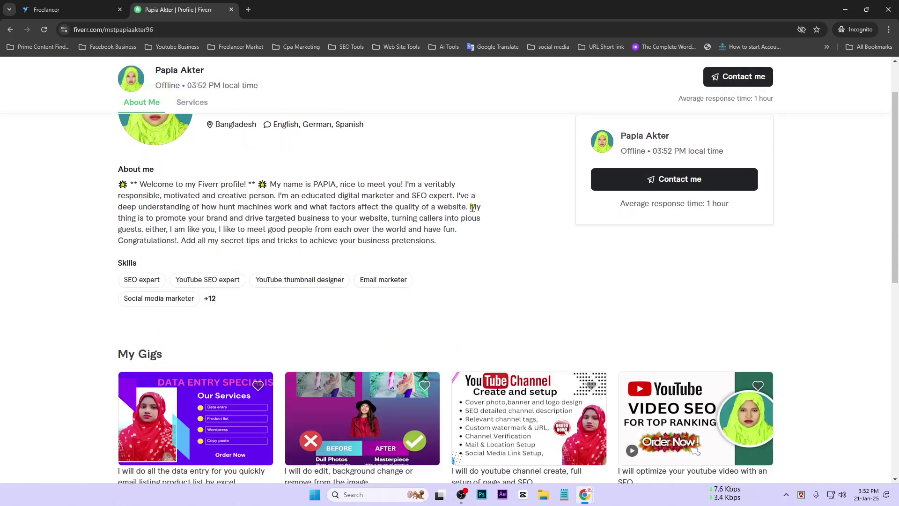
left_click_drag(271, 184, 453, 251)
left_click(74, 9)
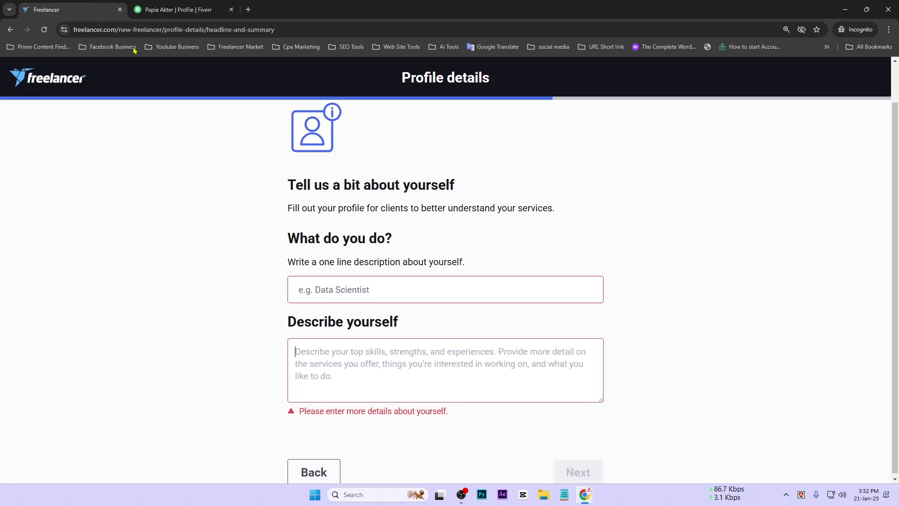
Step: Paste the Fiverr About-me paragraph as the description and clear the over-long headline paste
left_click(385, 353)
key("ctrl+v")
left_click(377, 294)
key("ctrl+v")
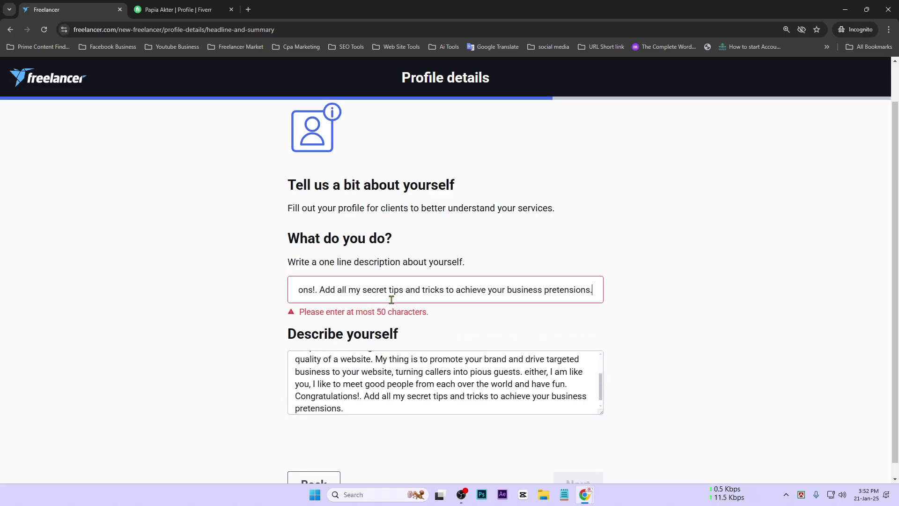
scroll(471, 306, "up", 1)
left_click_drag(598, 333, 489, 338)
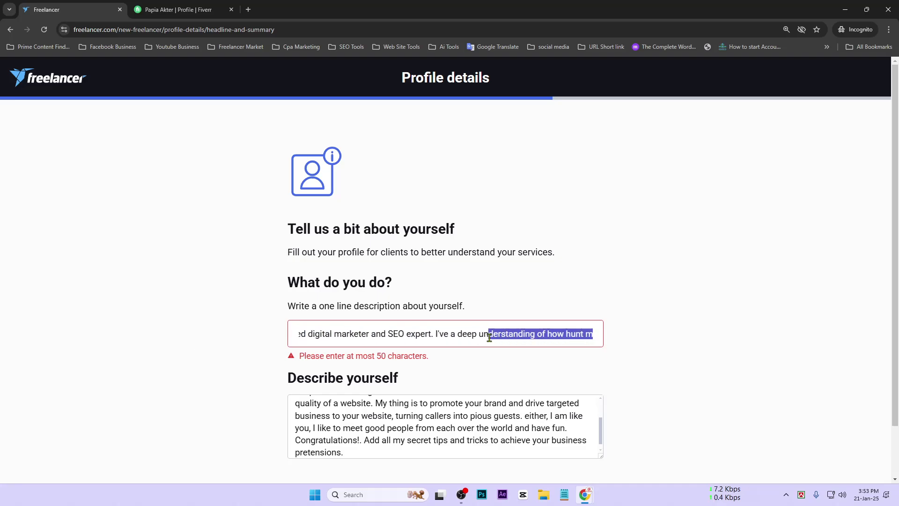
key("ctrl+a")
key("BackSpace")
Step: Copy the opening About-me sentences from Fiverr into the Freelancer headline field
left_click(178, 9)
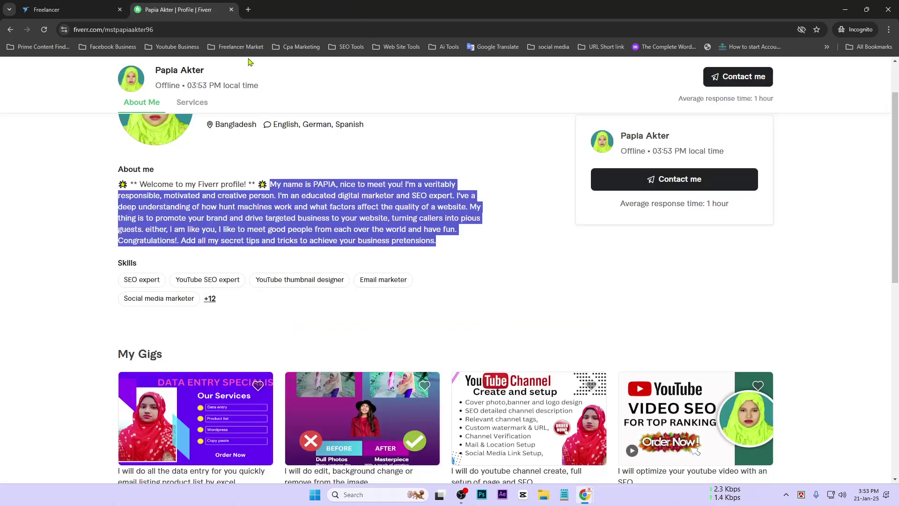
left_click(464, 186)
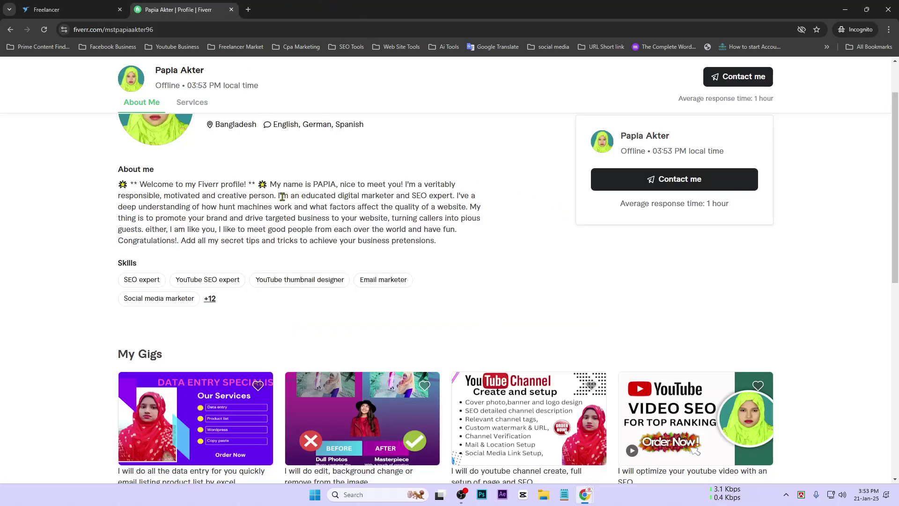
left_click_drag(281, 195, 461, 210)
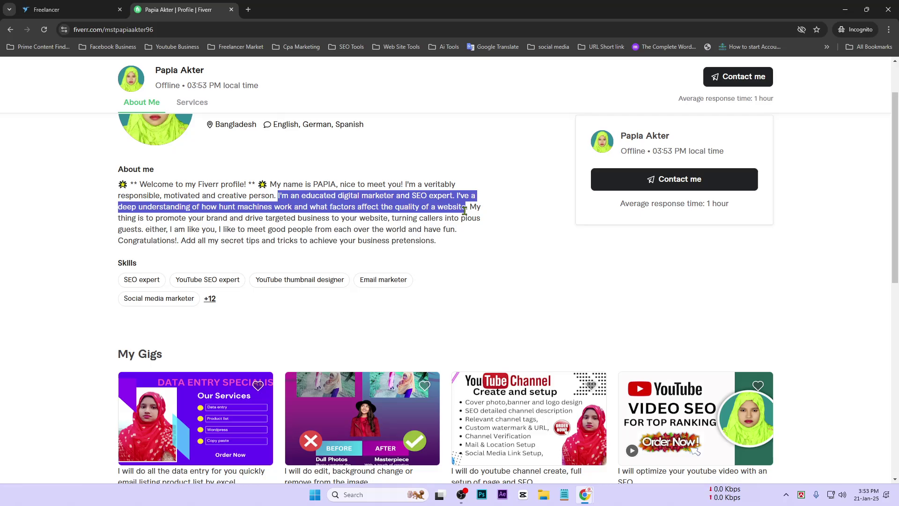
key("ctrl+c")
key("ctrl+Tab")
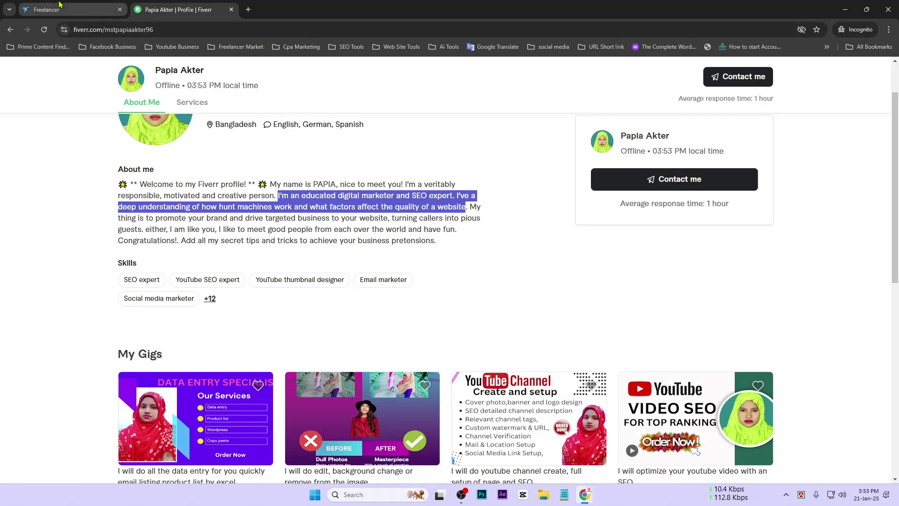
left_click(516, 337)
key("ctrl+v")
Step: Trim the headline to "I'm an educated digital marketer and SEO expert." and submit the step
scroll(515, 357, "down", 1)
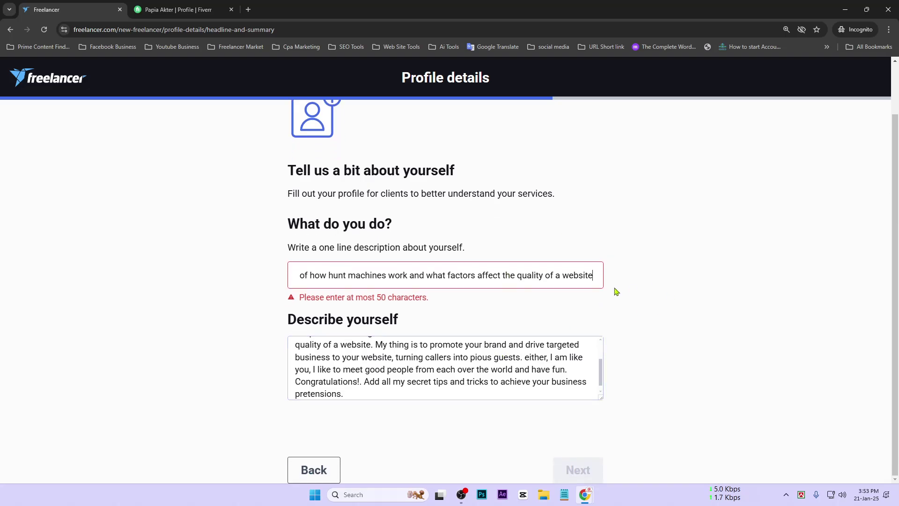
left_click_drag(597, 277, 521, 283)
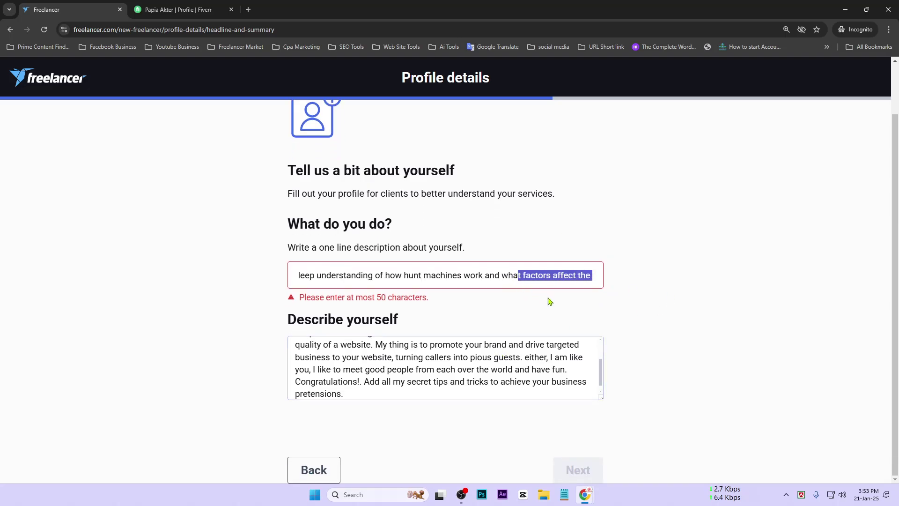
key("BackSpace")
key("BackSpace")
key("BackSpace")
key("BackSpace")
key("BackSpace")
key("BackSpace")
key("BackSpace")
key("BackSpace")
key("BackSpace")
key("BackSpace")
key("BackSpace")
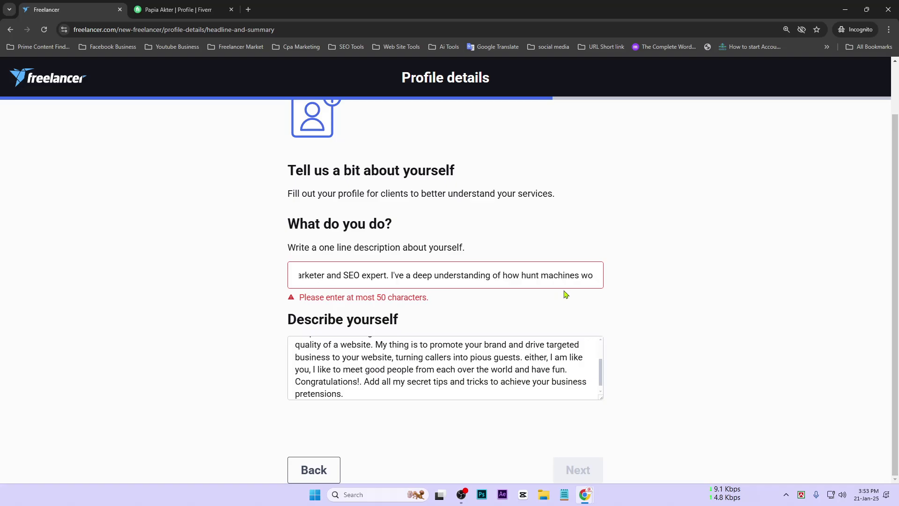
left_click_drag(594, 276, 399, 283)
key("BackSpace")
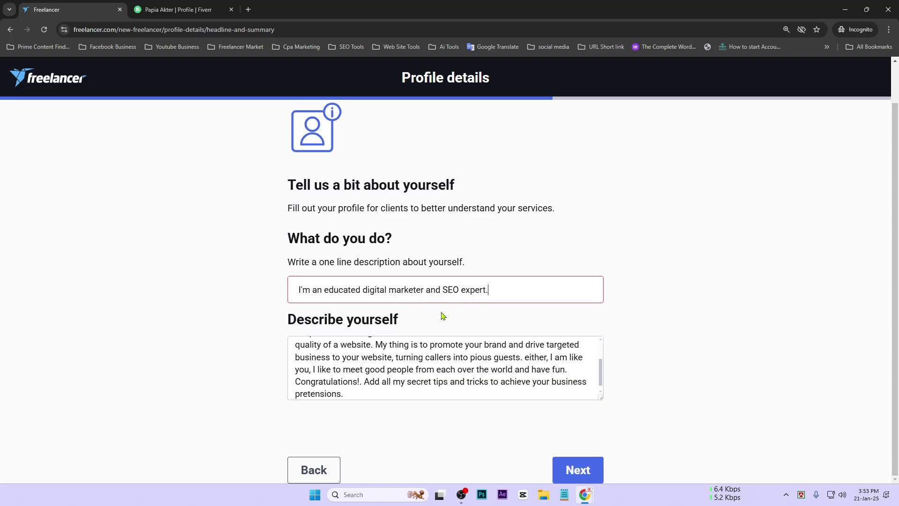
left_click(598, 474)
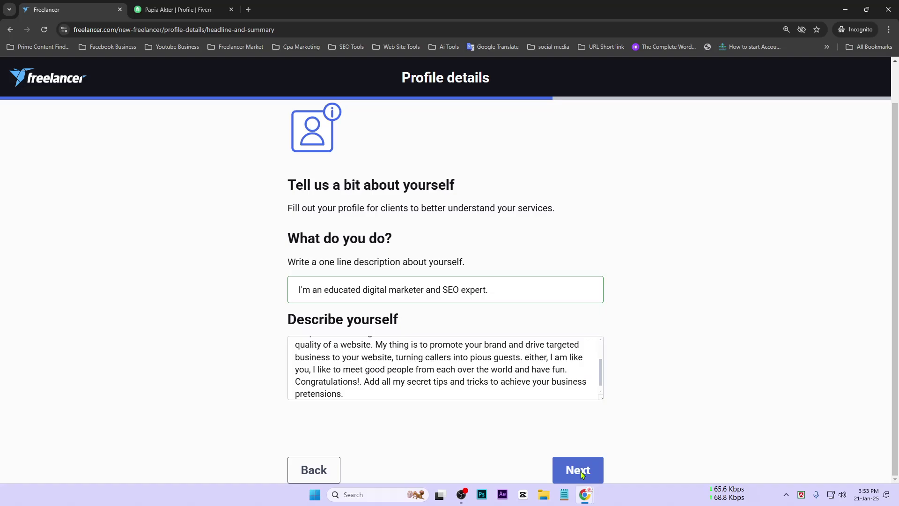
Step: Add English as a spoken language alongside Bangla
scroll(412, 287, "down", 1)
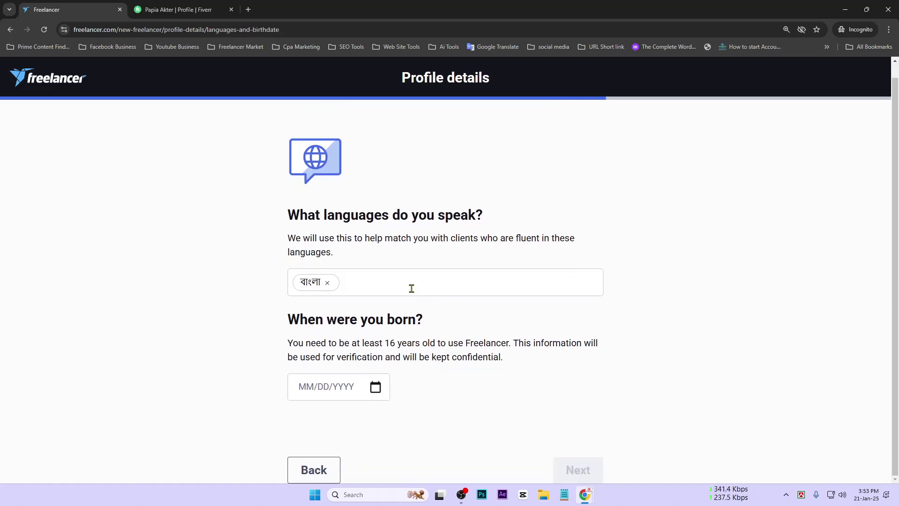
left_click(409, 287)
type("en")
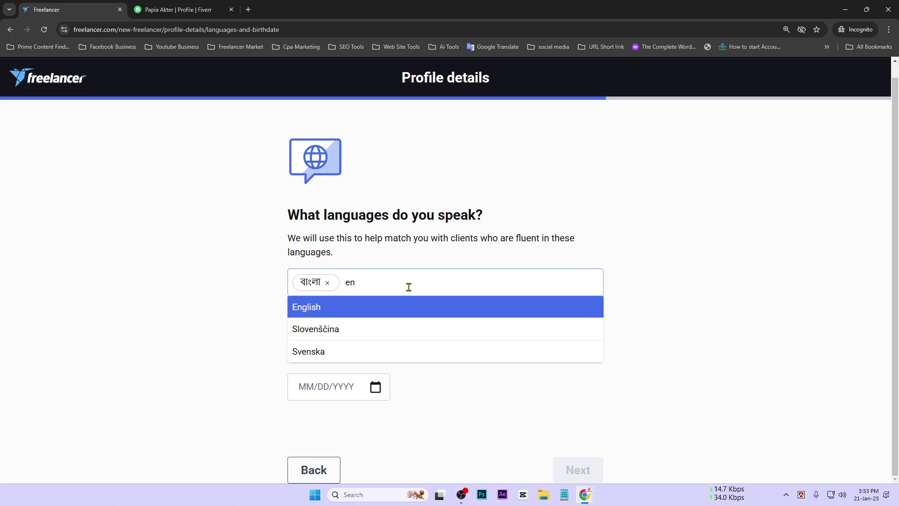
left_click(412, 313)
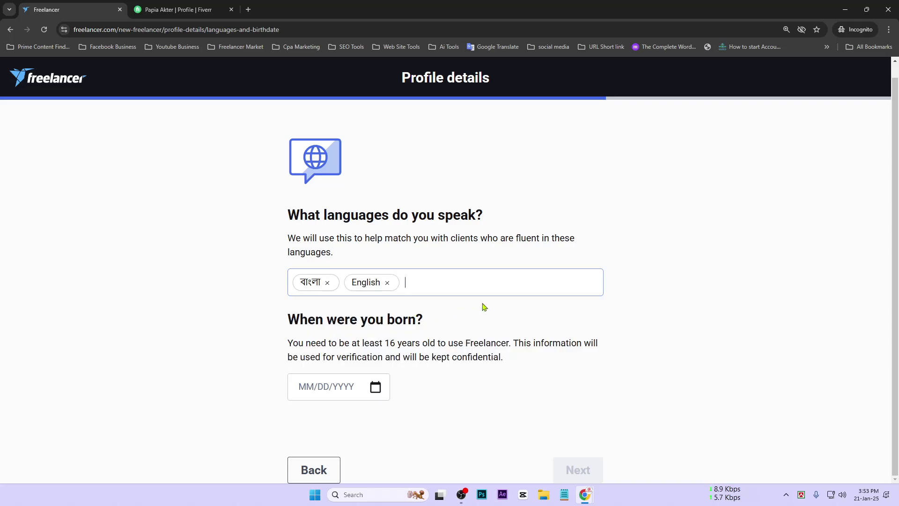
Step: Try entering the birthdate manually as 14/11/19 in the date field
left_click(338, 390)
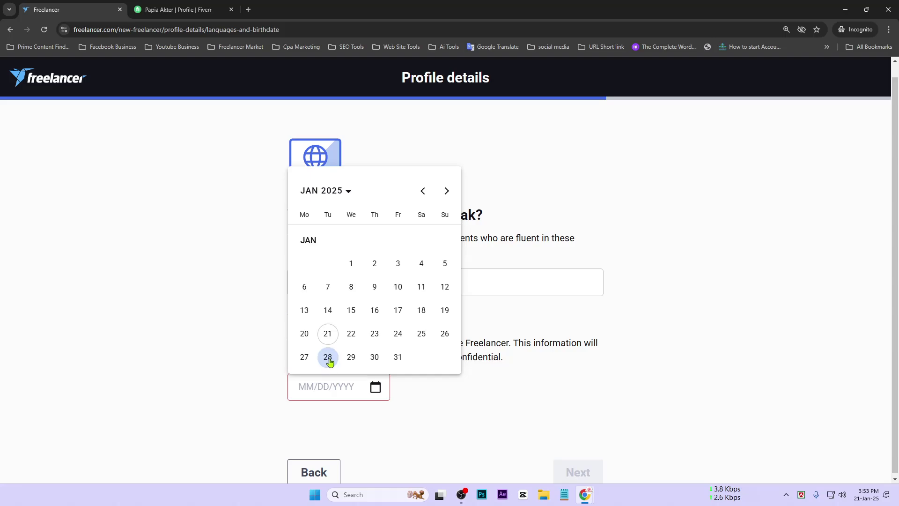
key("Escape")
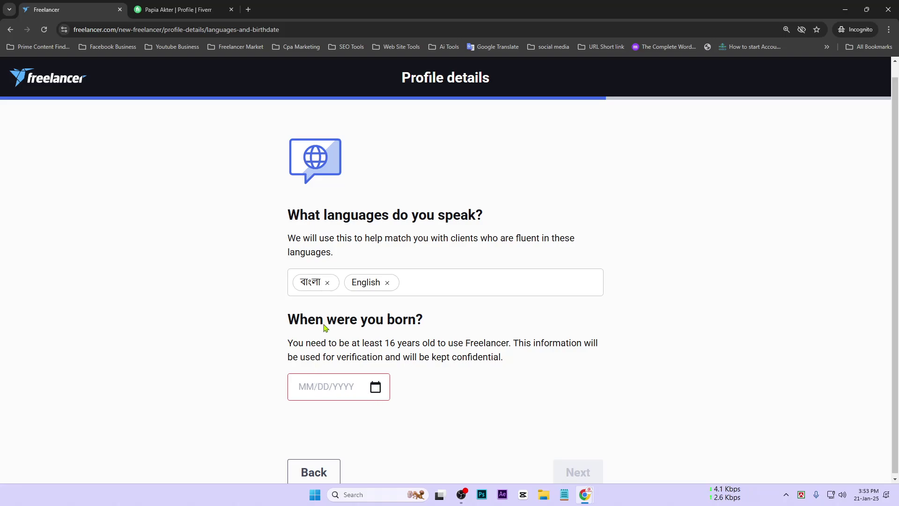
left_click_drag(359, 323, 452, 323)
left_click_drag(378, 344, 560, 343)
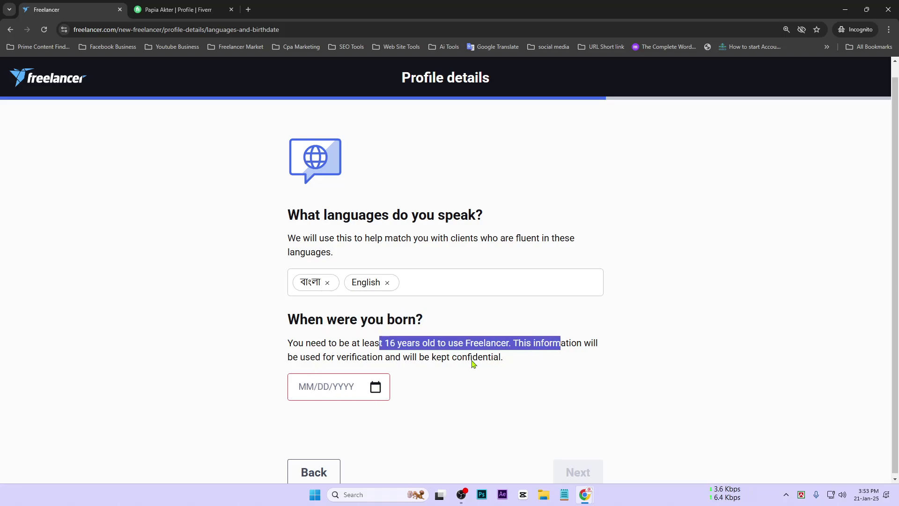
left_click(370, 386)
left_click(544, 355)
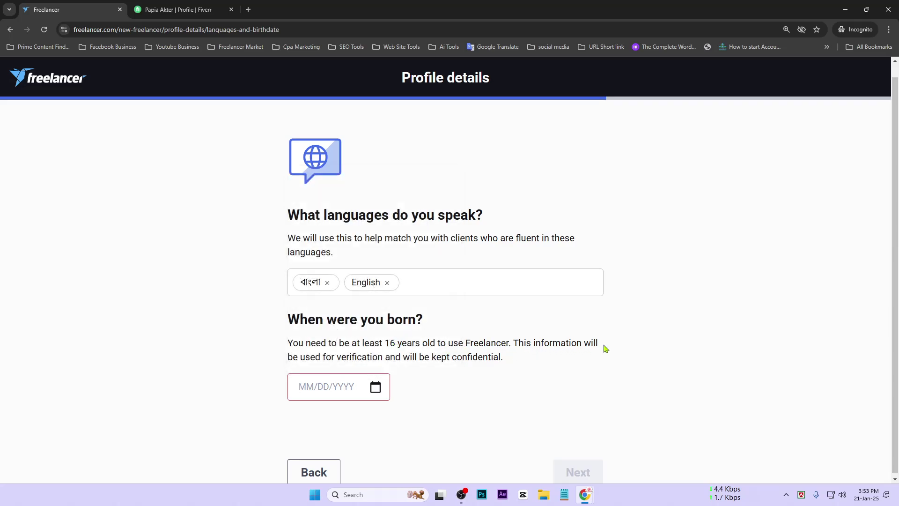
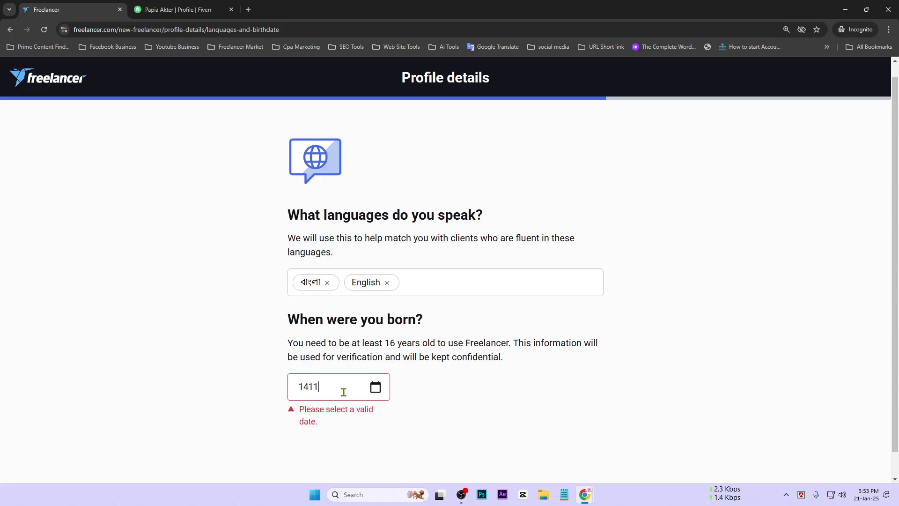
left_click(374, 388)
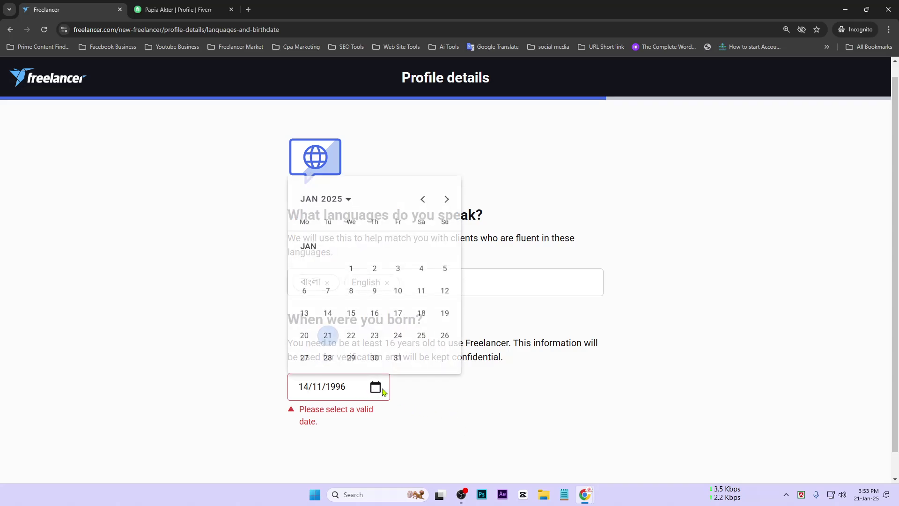
left_click(353, 190)
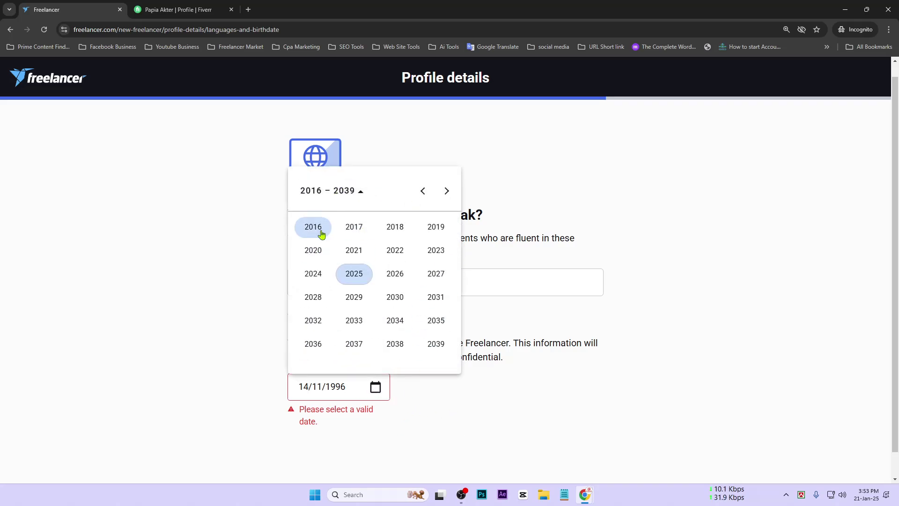
scroll(328, 235, "up", 1)
left_click(356, 212)
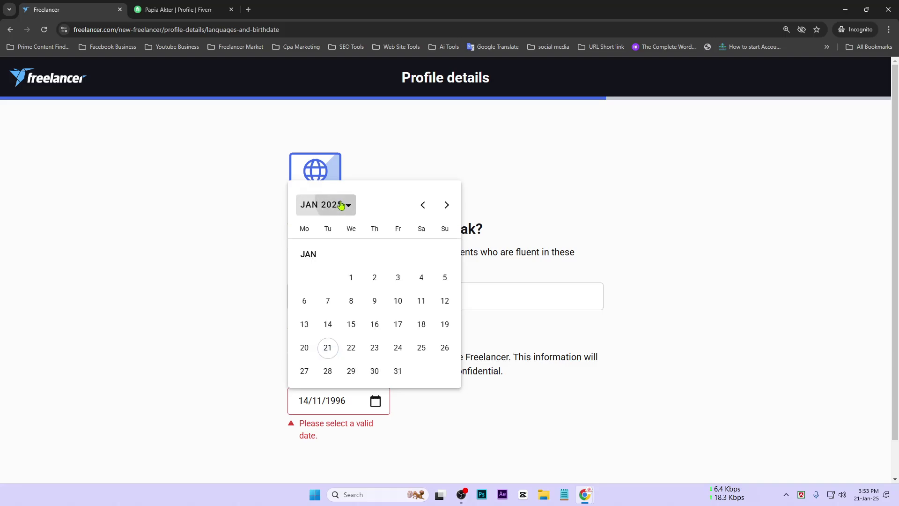
left_click(346, 206)
left_click(422, 207)
left_click(422, 207)
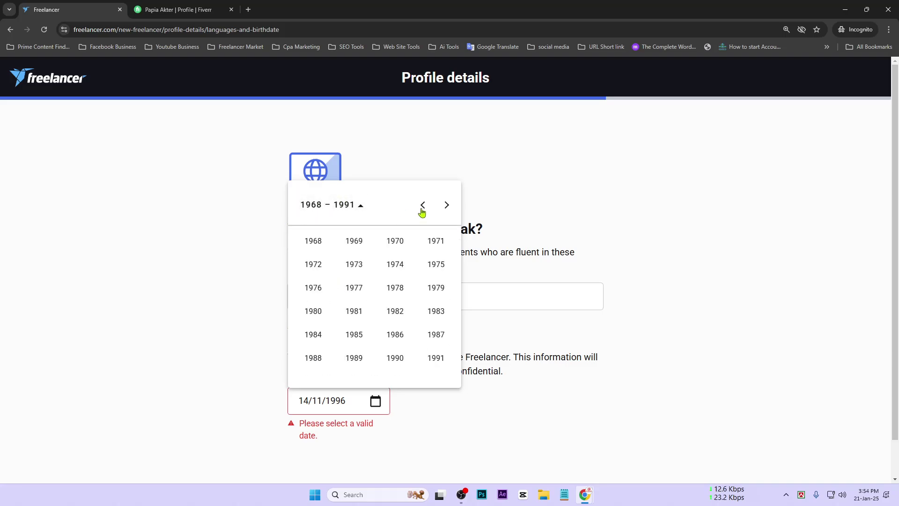
left_click(448, 208)
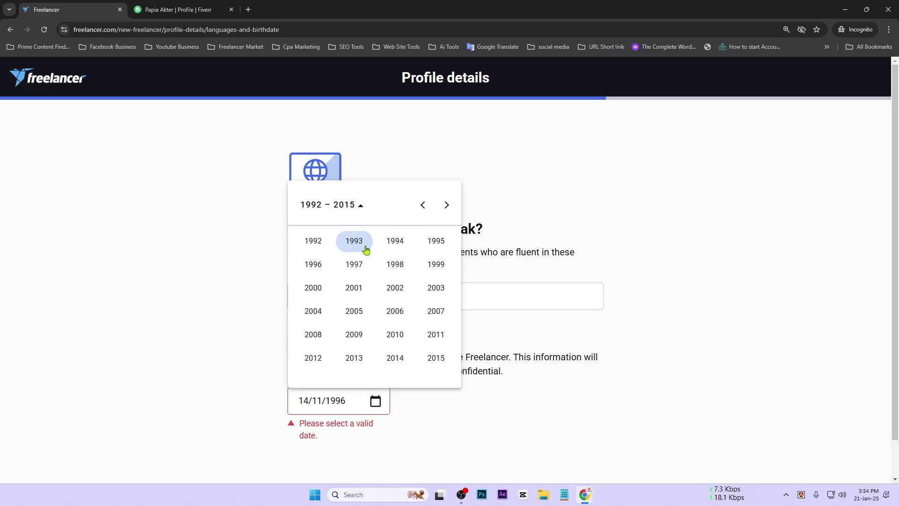
left_click(313, 264)
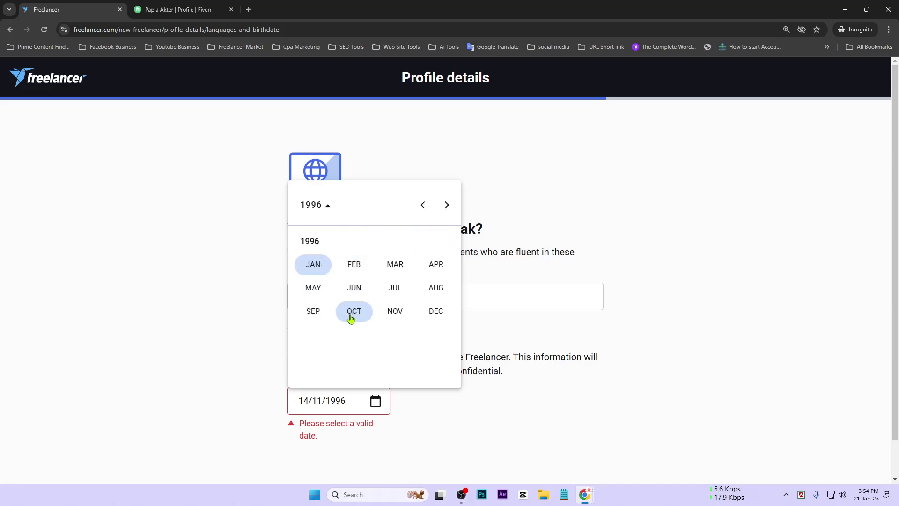
left_click(410, 314)
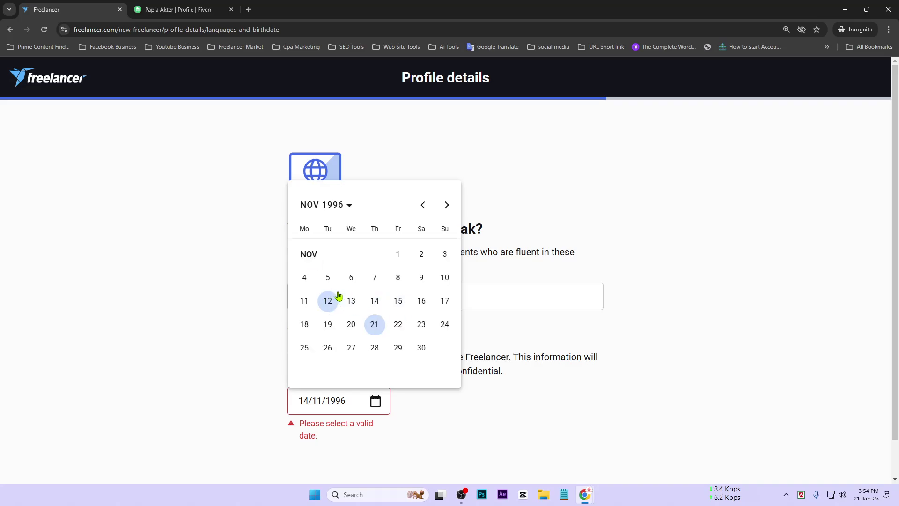
left_click(375, 302)
scroll(515, 361, "down", 1)
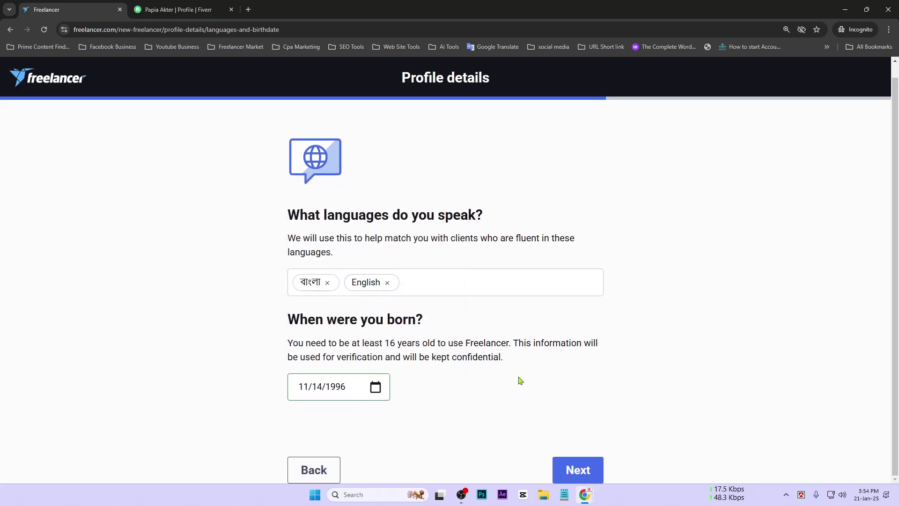
Step: Submit the languages and birthdate, then reset the browser zoom to 100% on the verification page
left_click(579, 471)
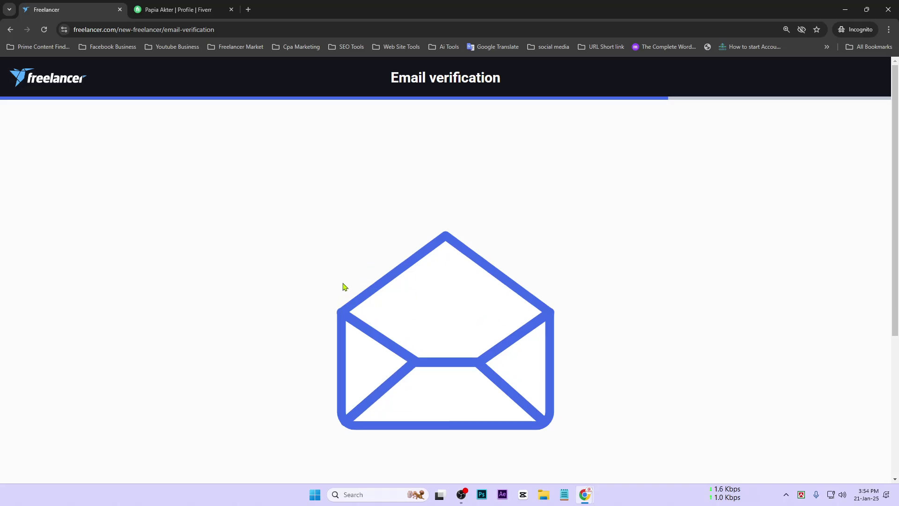
scroll(342, 285, "down", 4)
left_click(787, 30)
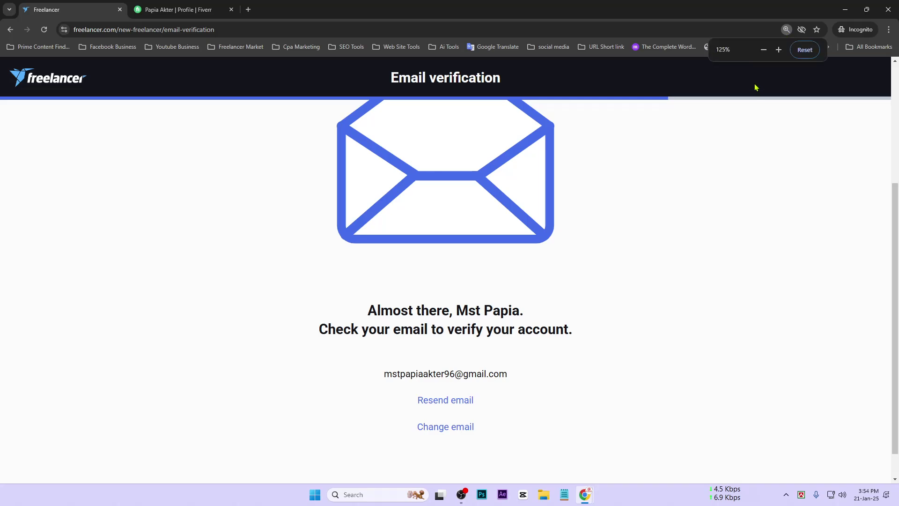
left_click(805, 49)
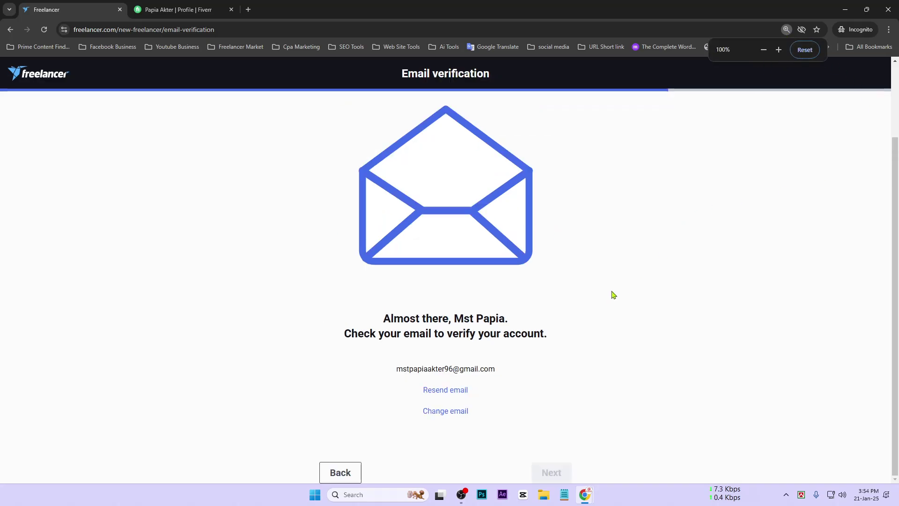